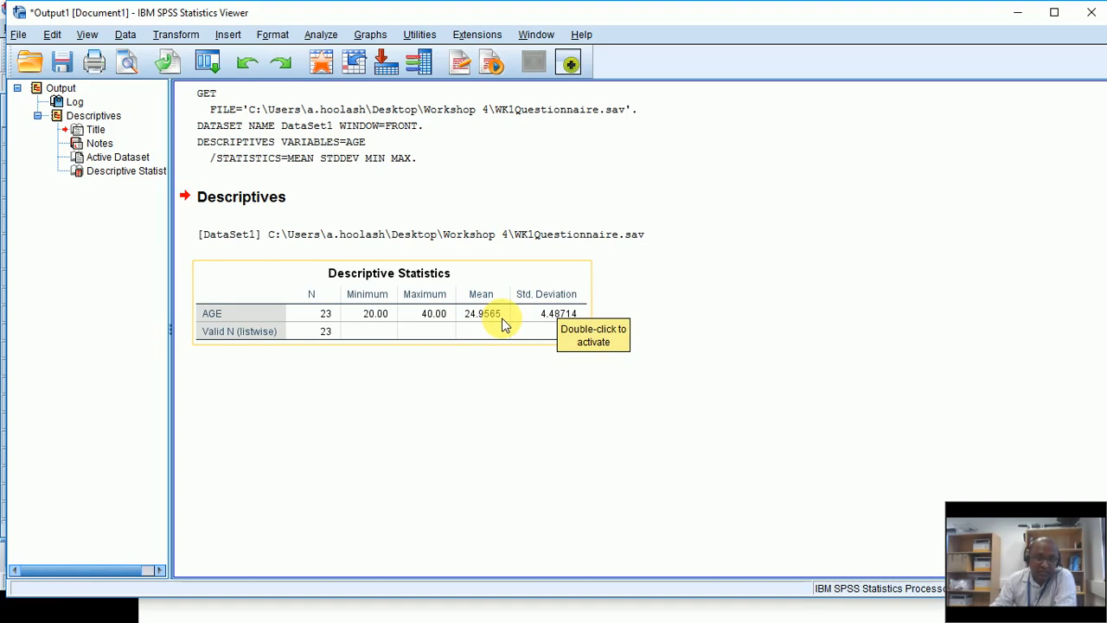
Step: Switch to the SPSS4 presentation and present from 'Finding the Mean' through 'Finding the Median'
key(alt+Tab)
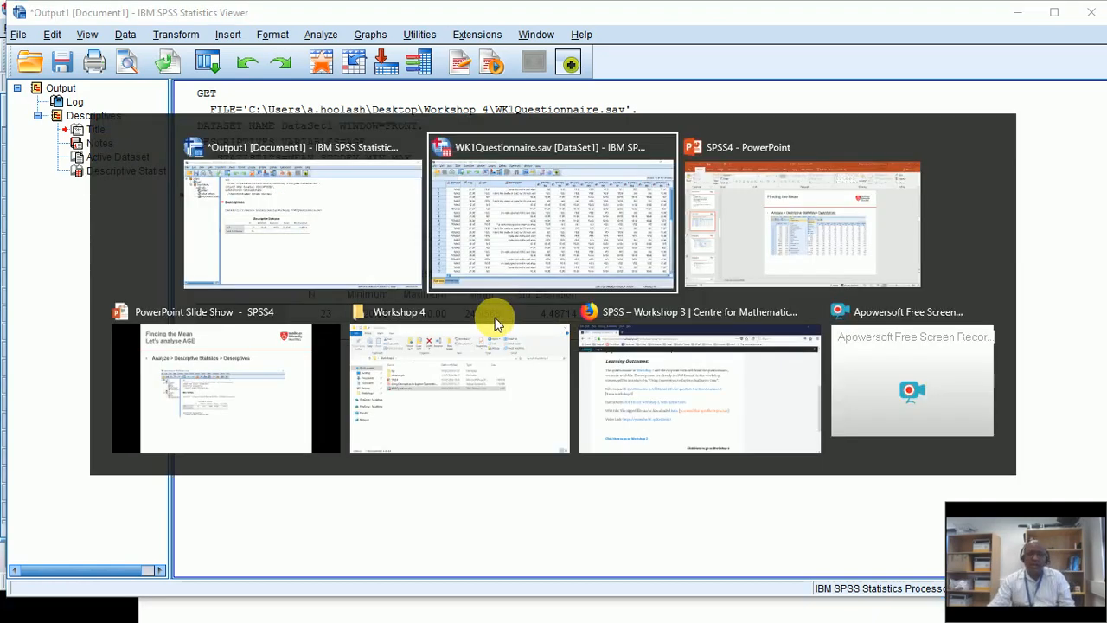
key(alt+Tab)
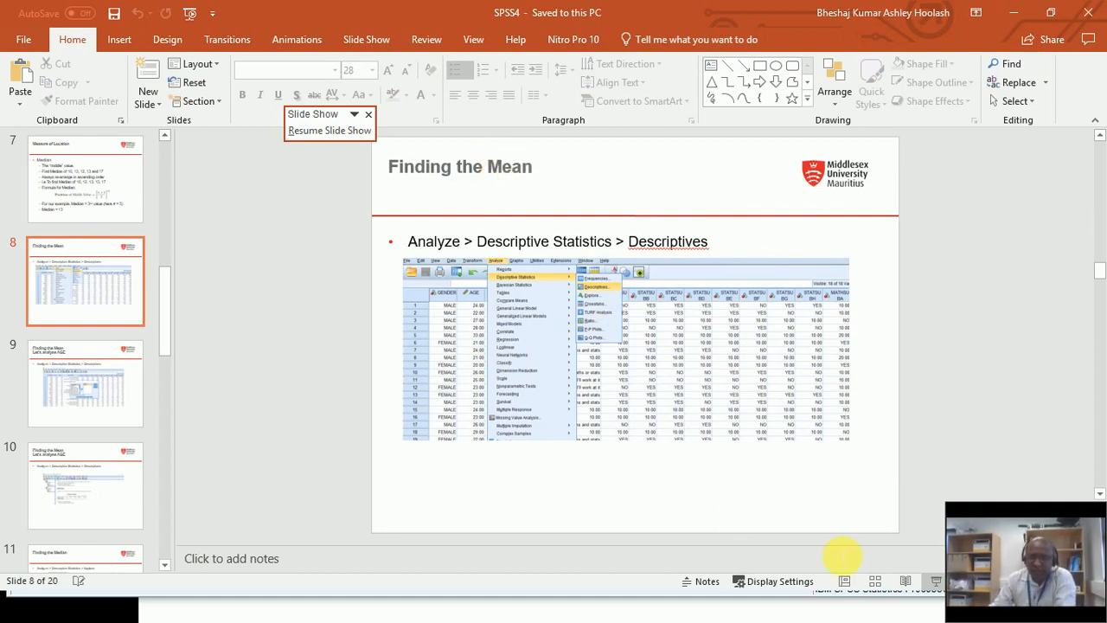
click(936, 582)
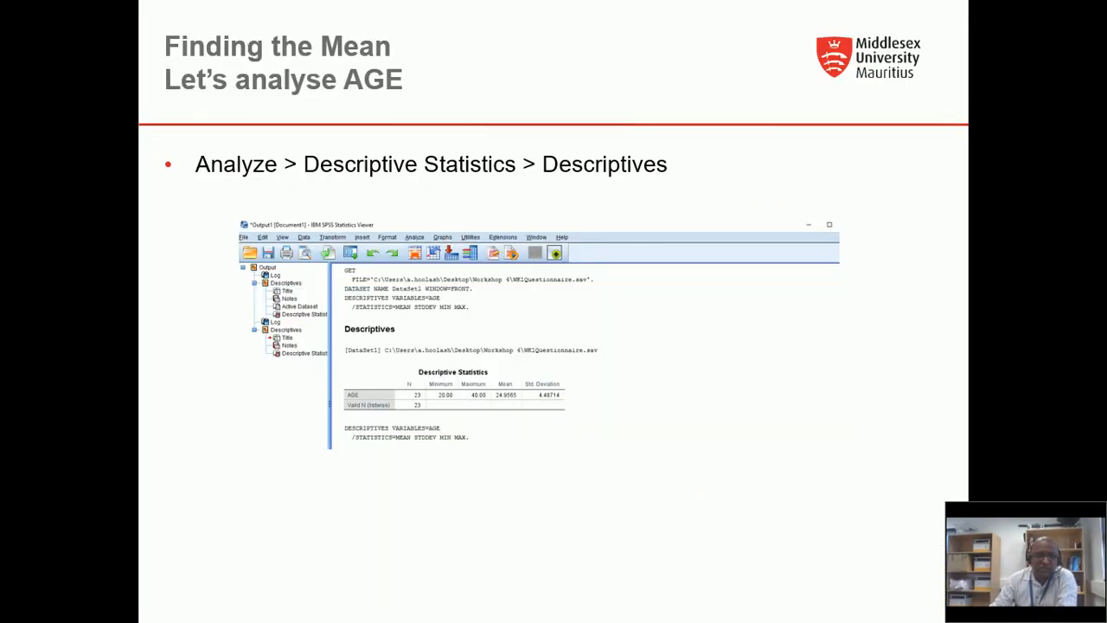
key(Right)
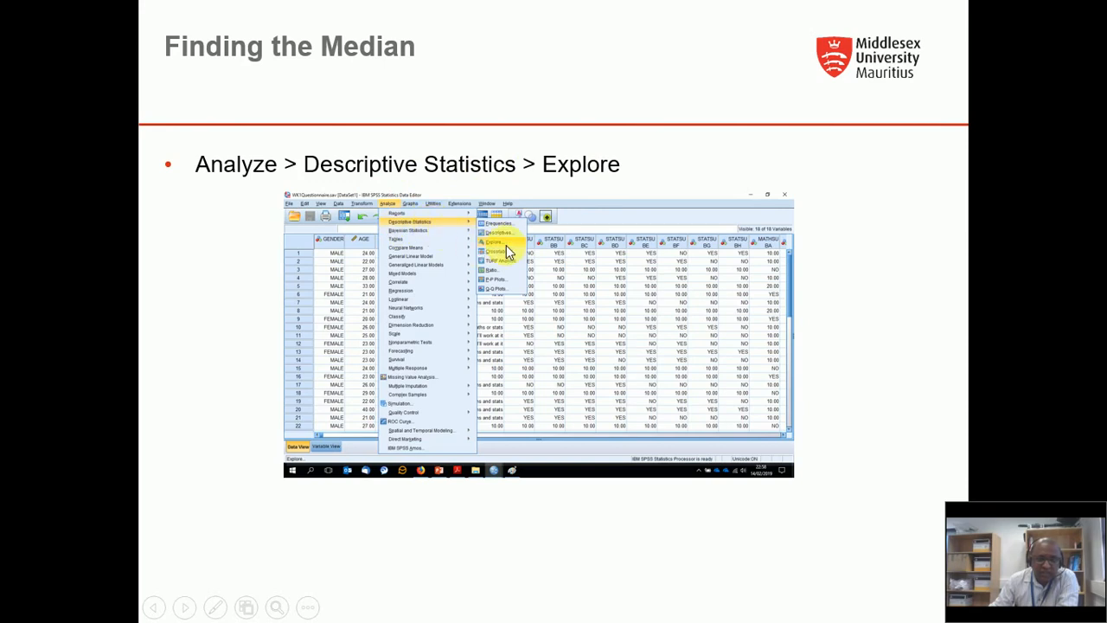
Step: Leave the slide show and bring the WK1Questionnaire.sav Data Editor to the front
key(alt+Tab)
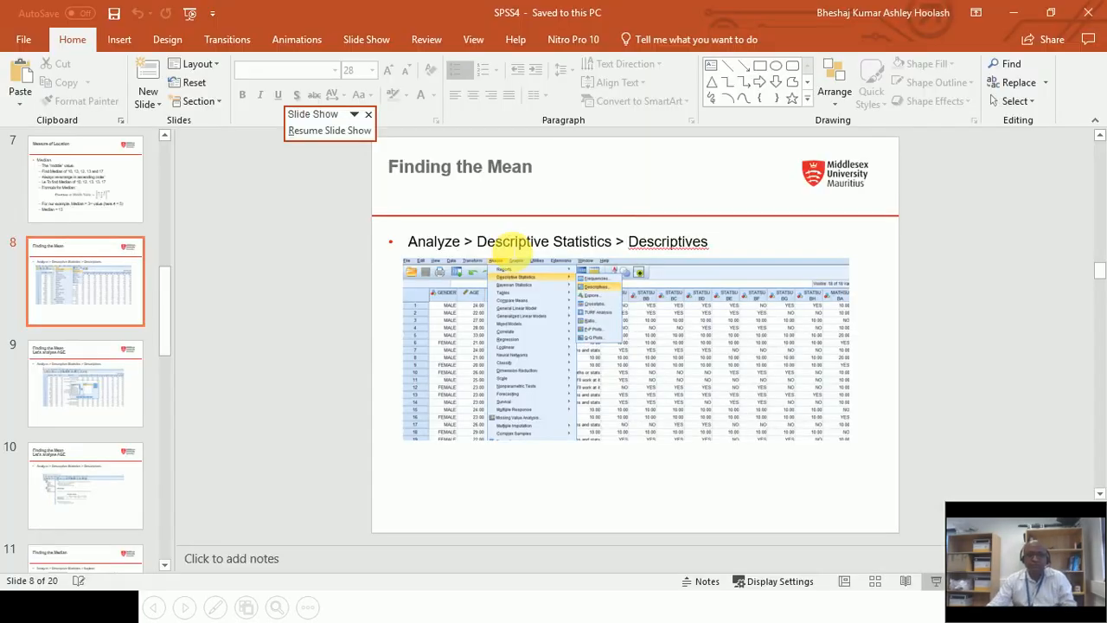
key(alt+Tab)
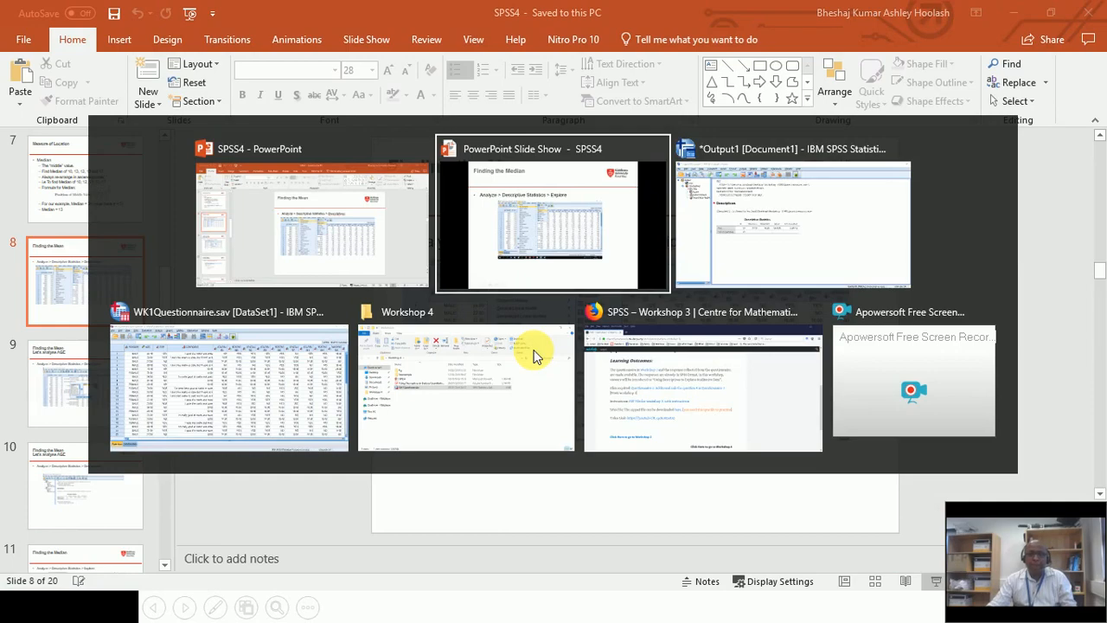
key(alt+Tab)
key(alt+Tab)
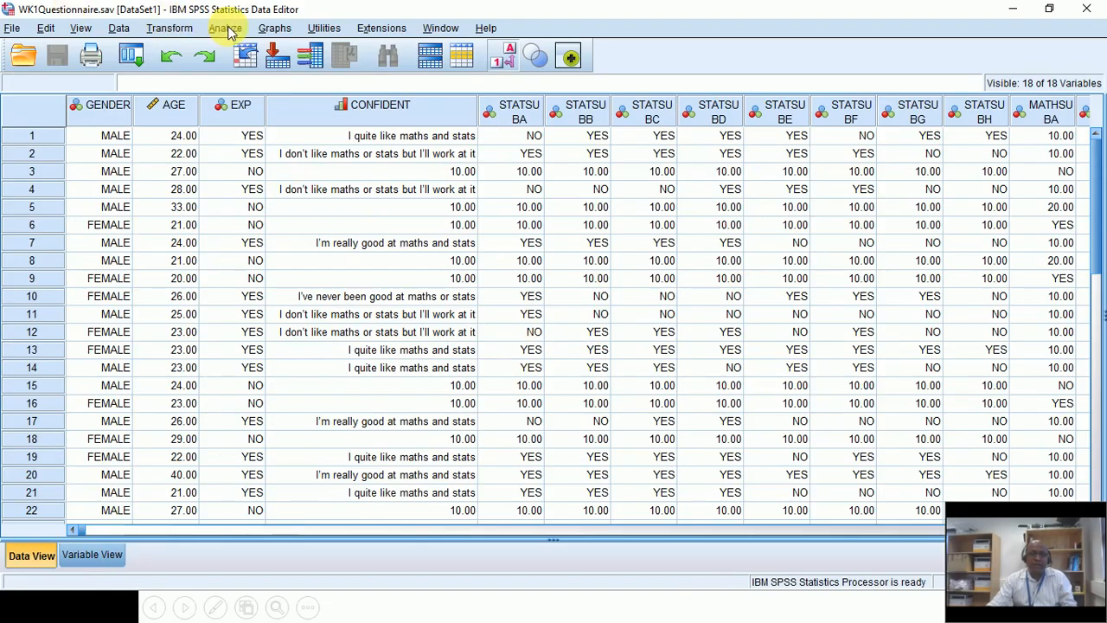
Step: Open the Explore dialog via Analyze > Descriptive Statistics > Explore
click(227, 29)
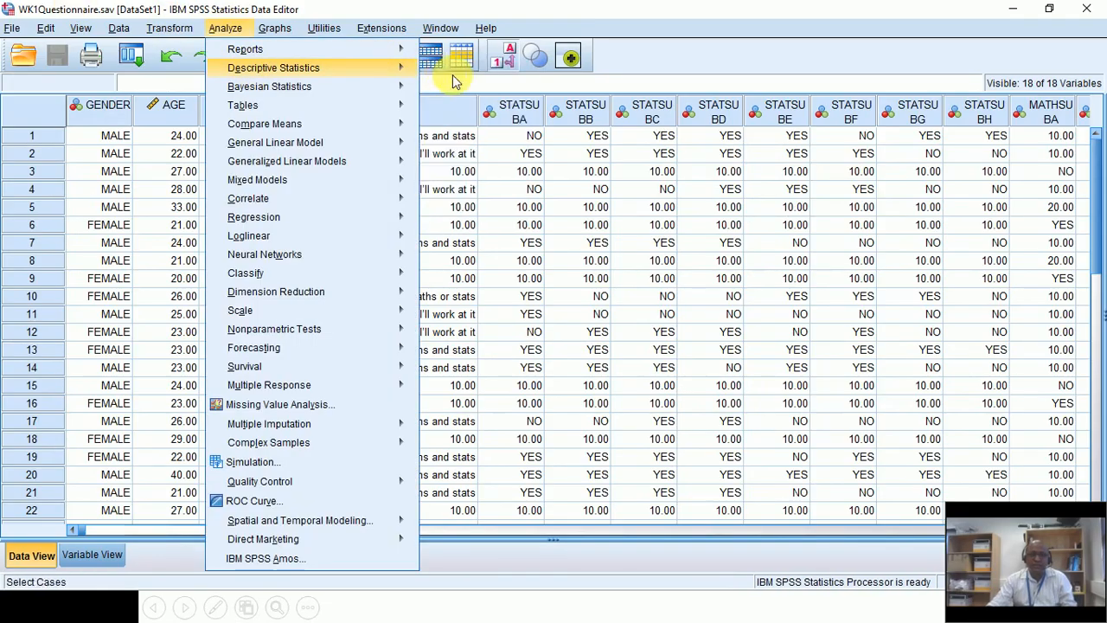
mouse_move(351, 69)
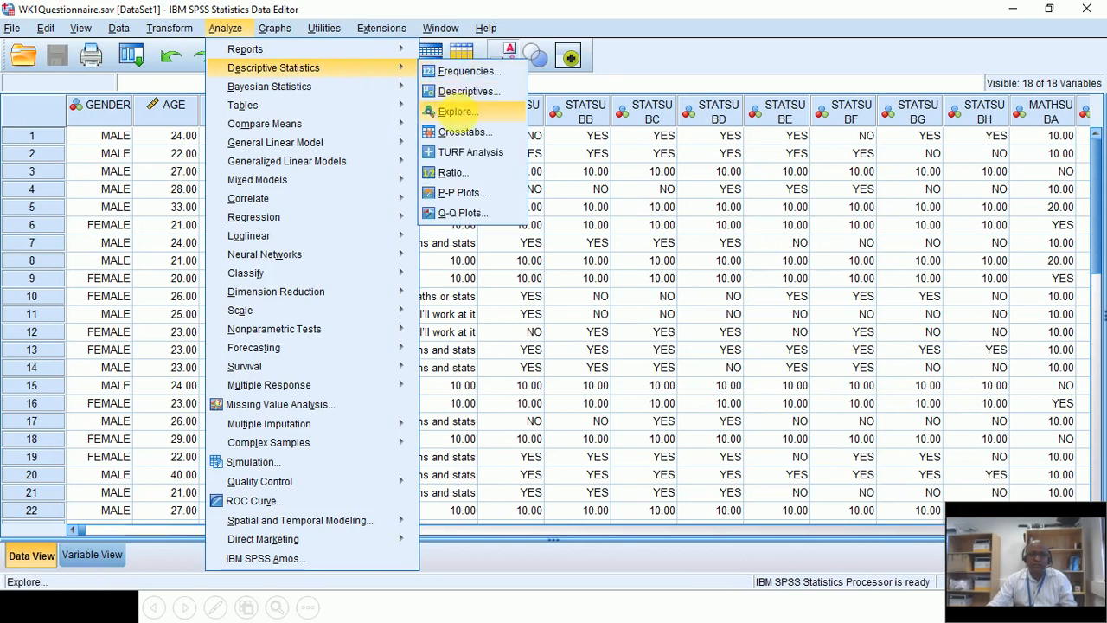
click(457, 111)
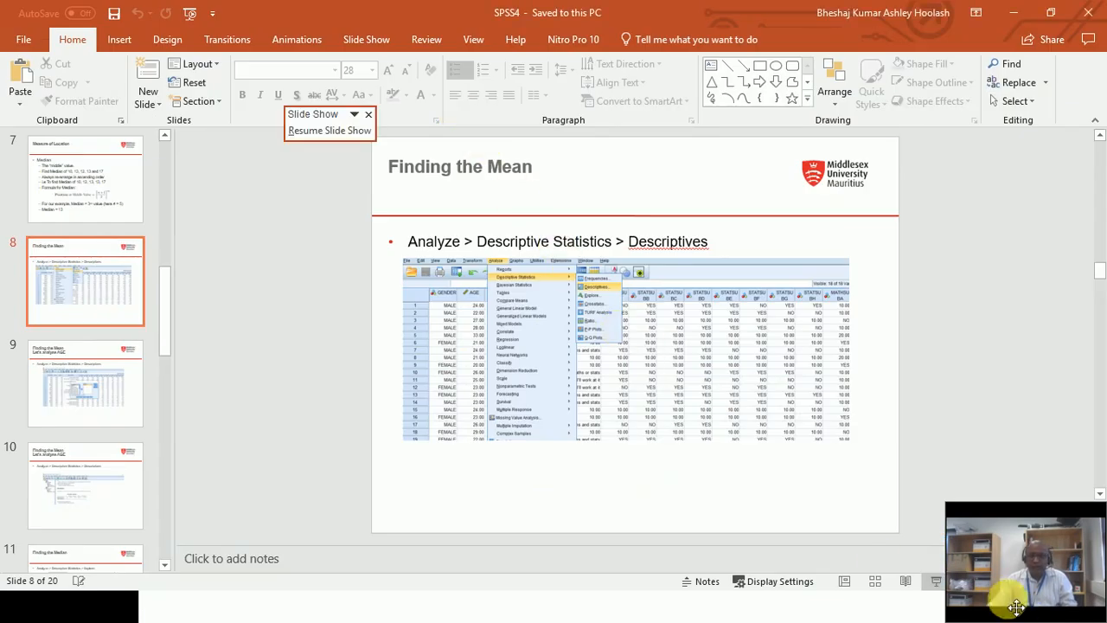
Step: Present the 'Let's analyse AGE' slides, toggling between Explore dialog and circled Mean/Median output, then return to SPSS
click(934, 579)
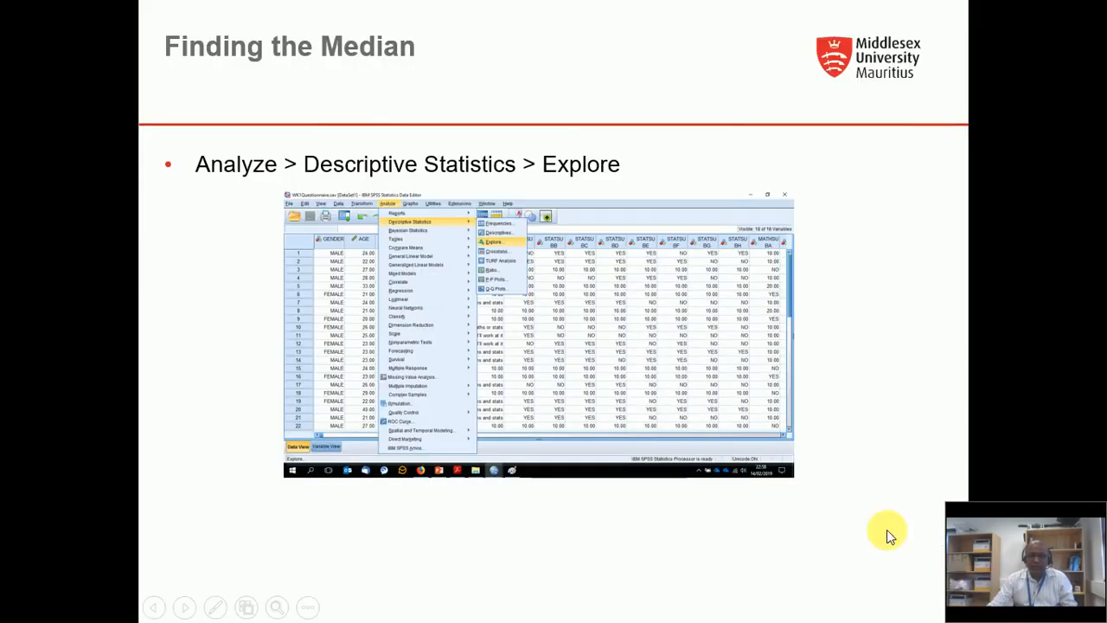
click(730, 311)
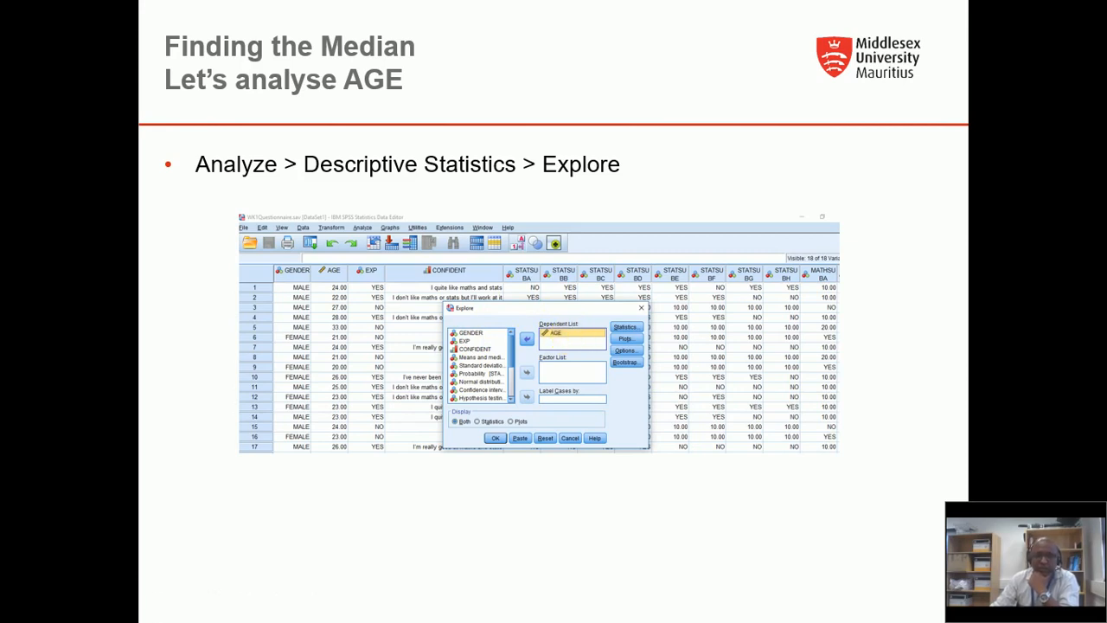
key(Right)
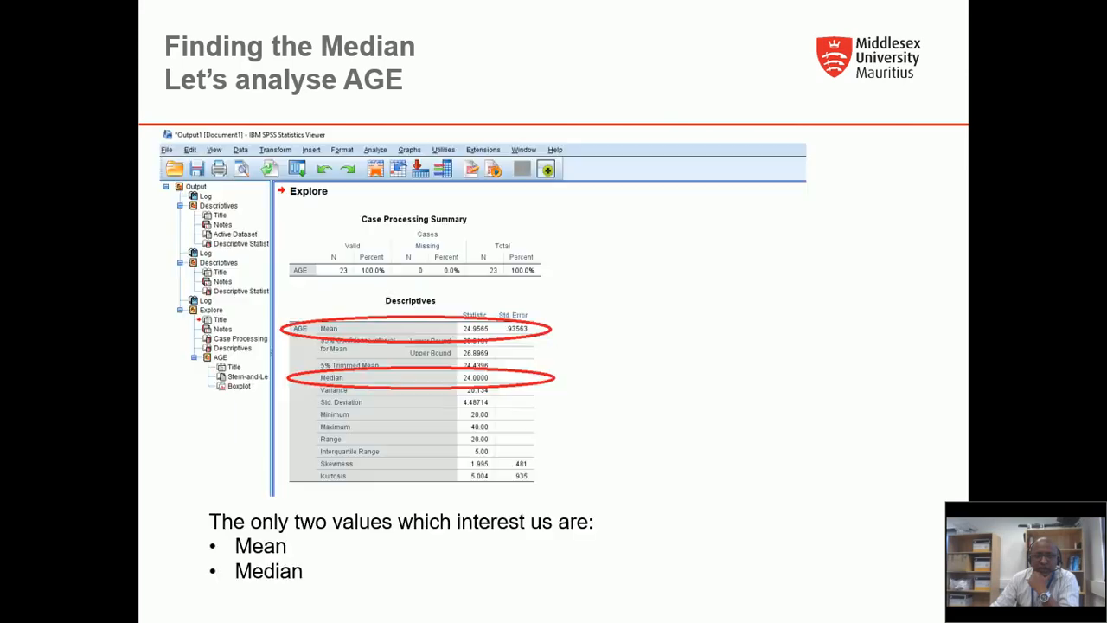
key(Left)
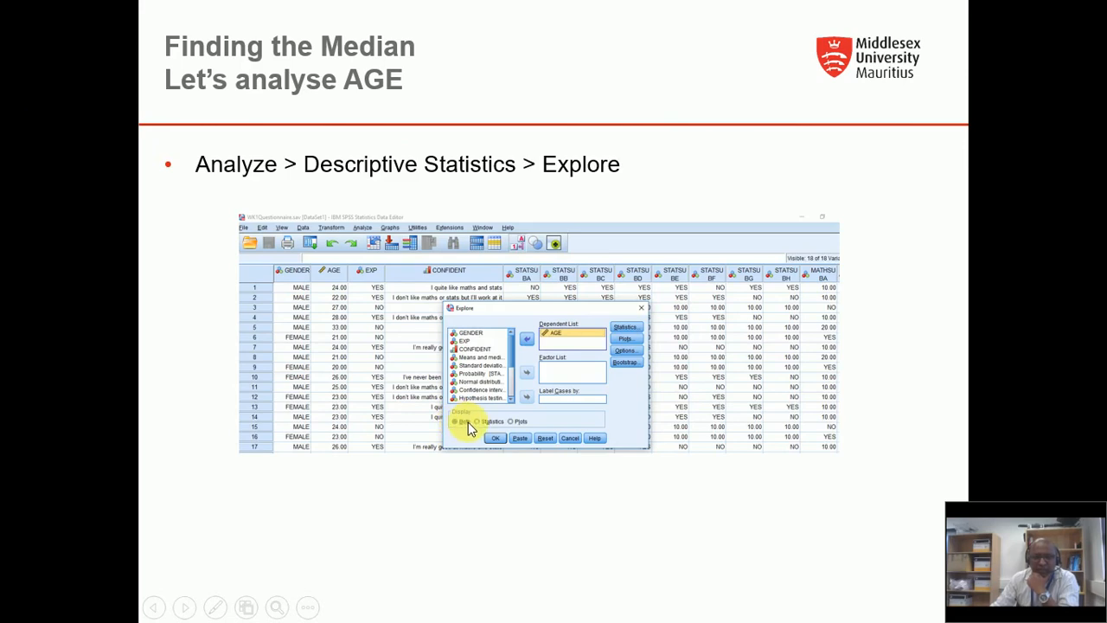
key(Right)
key(Left)
key(alt+Tab)
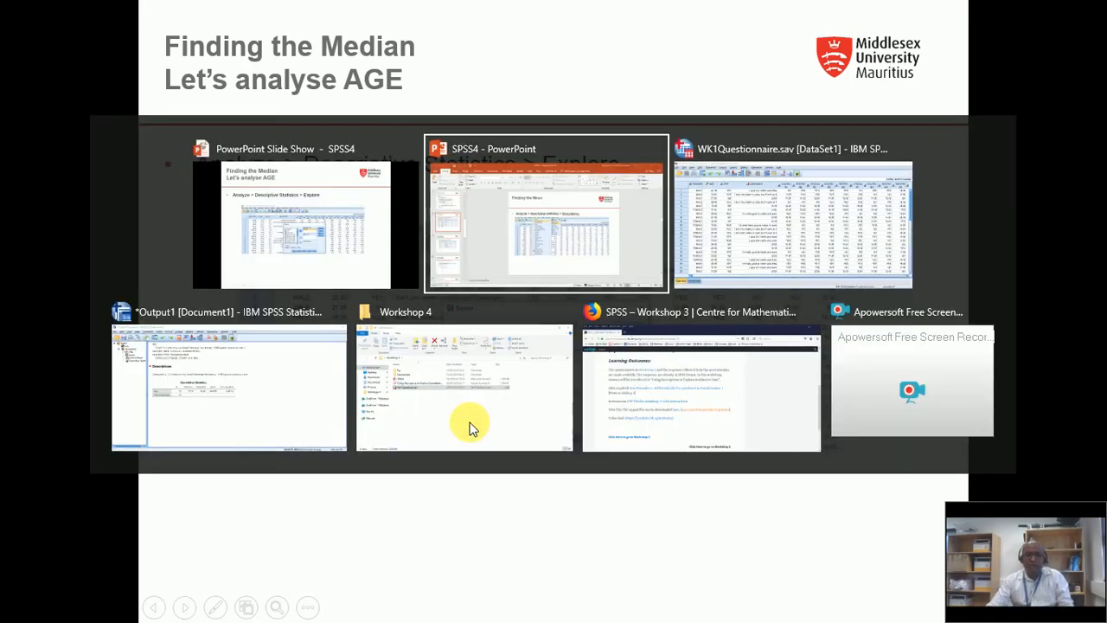
key(alt+Tab)
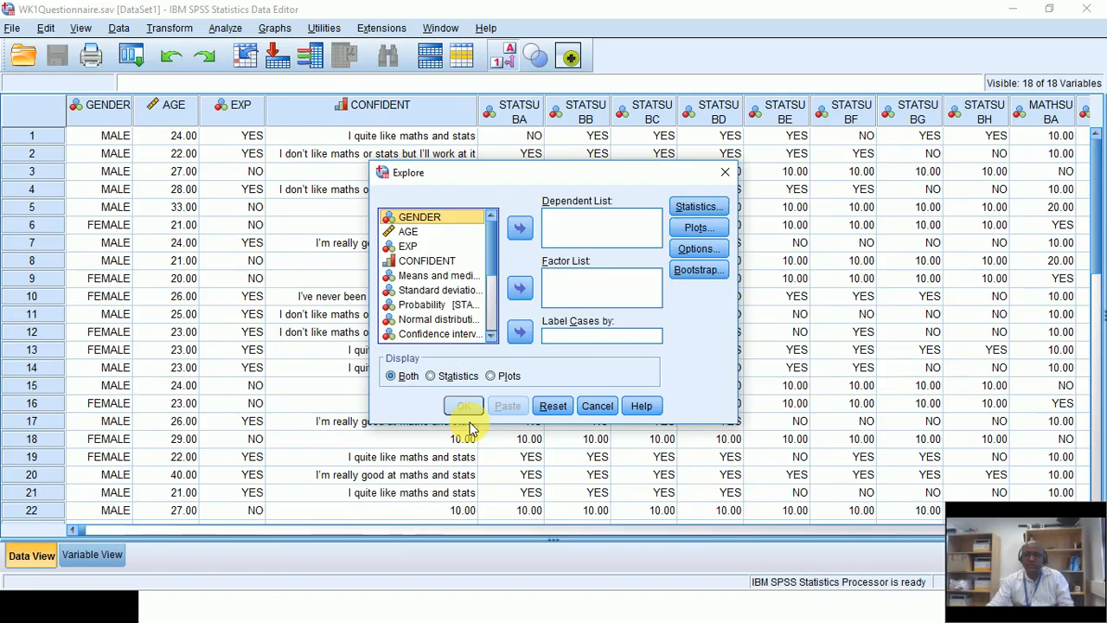
Step: Move AGE into the Dependent List and run Explore with both statistics and plots
click(405, 232)
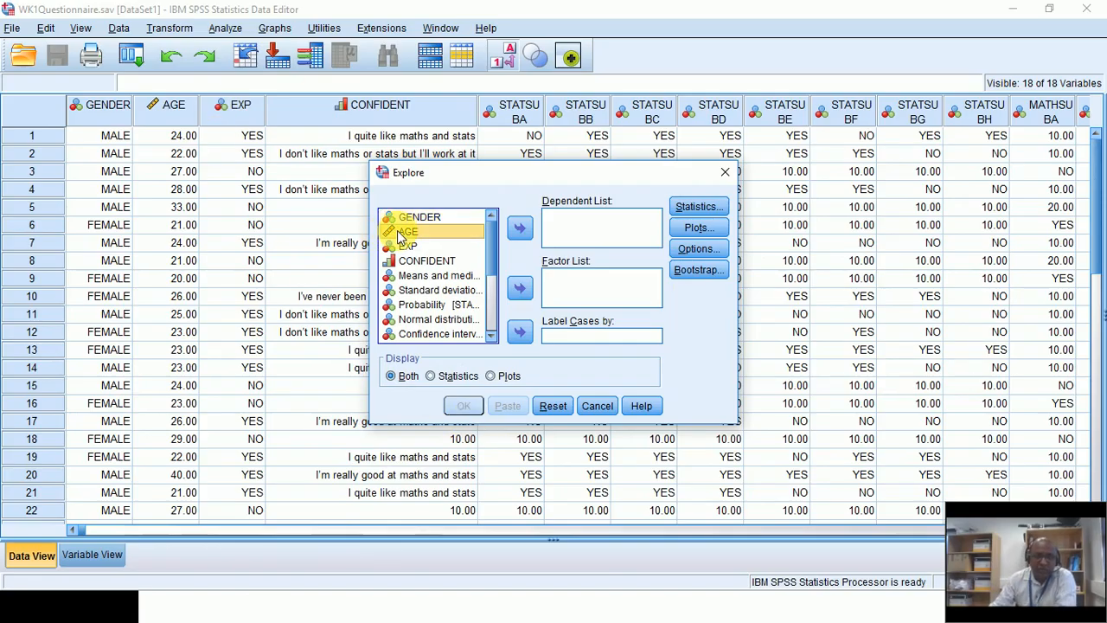
click(527, 230)
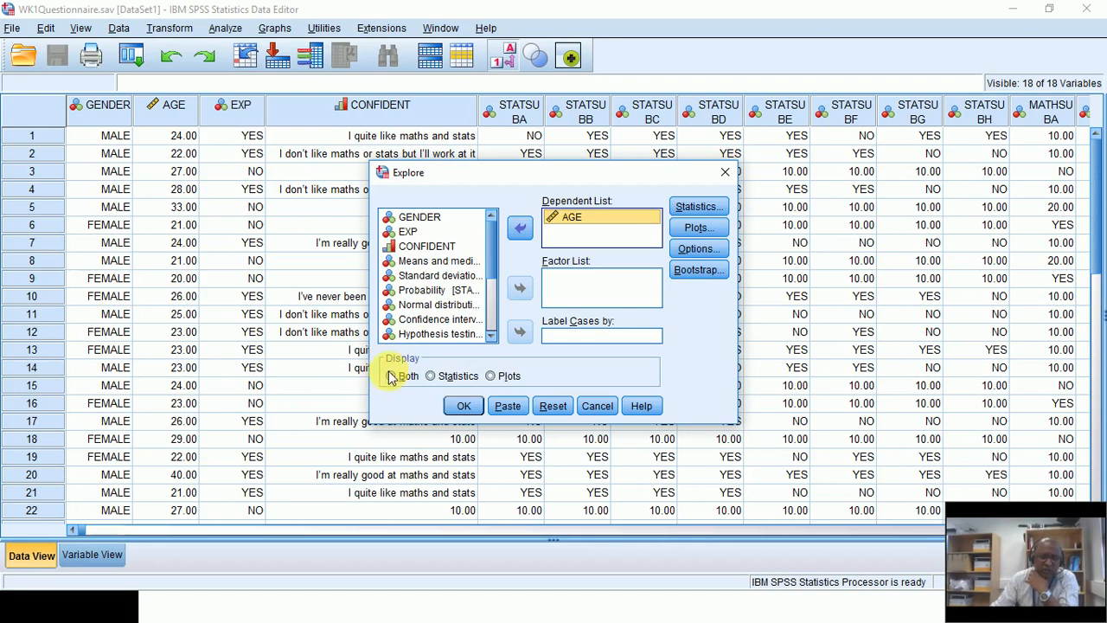
click(460, 408)
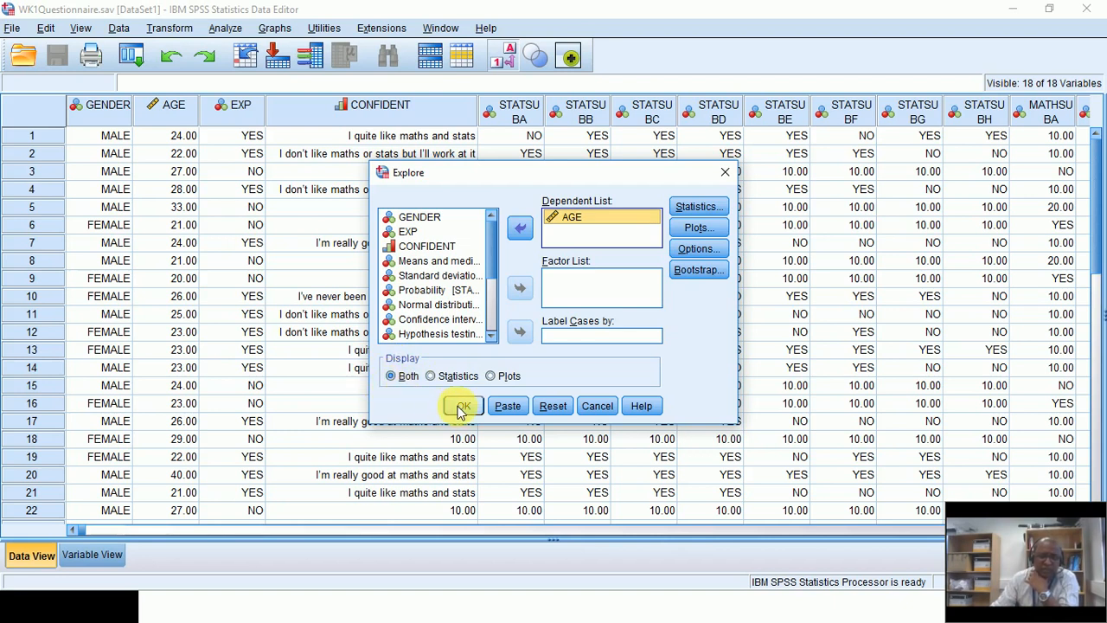
click(462, 406)
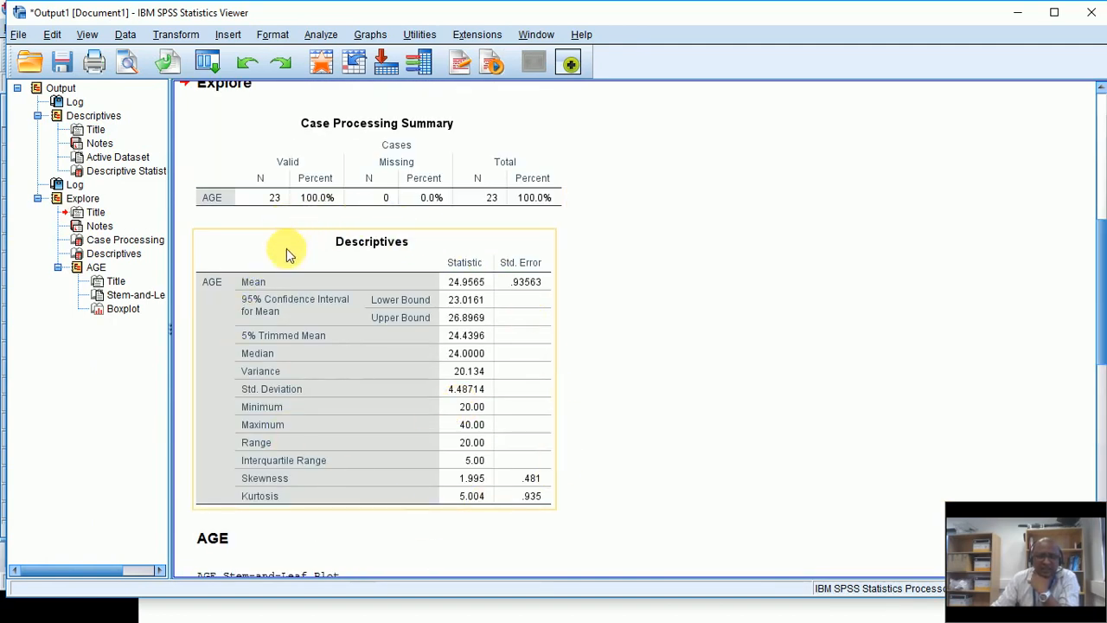
Step: Scroll through the AGE Descriptives table, stem-and-leaf plot and boxplot, then return to the Data Editor
scroll(399, 376, down, 5)
scroll(410, 381, down, 3)
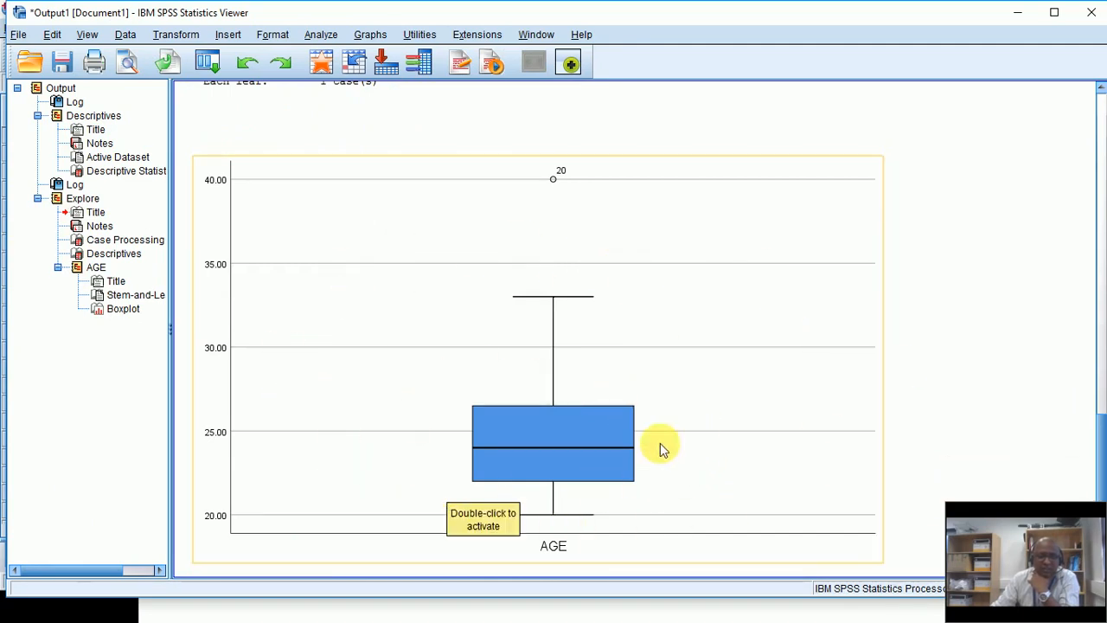
scroll(529, 488, down, 1)
scroll(529, 488, up, 5)
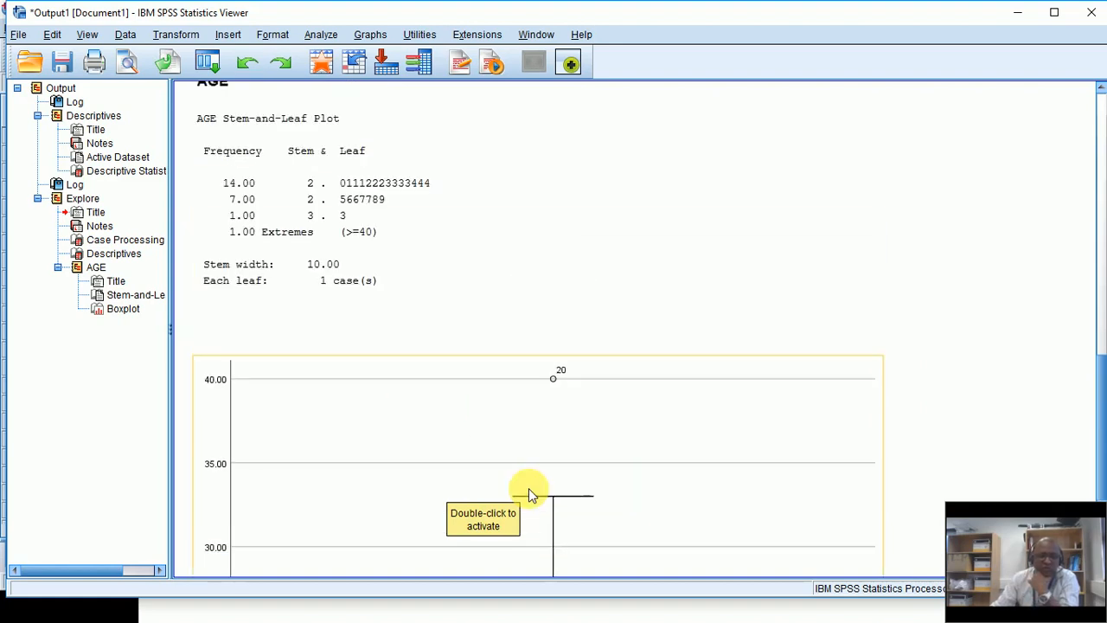
scroll(528, 488, down, 4)
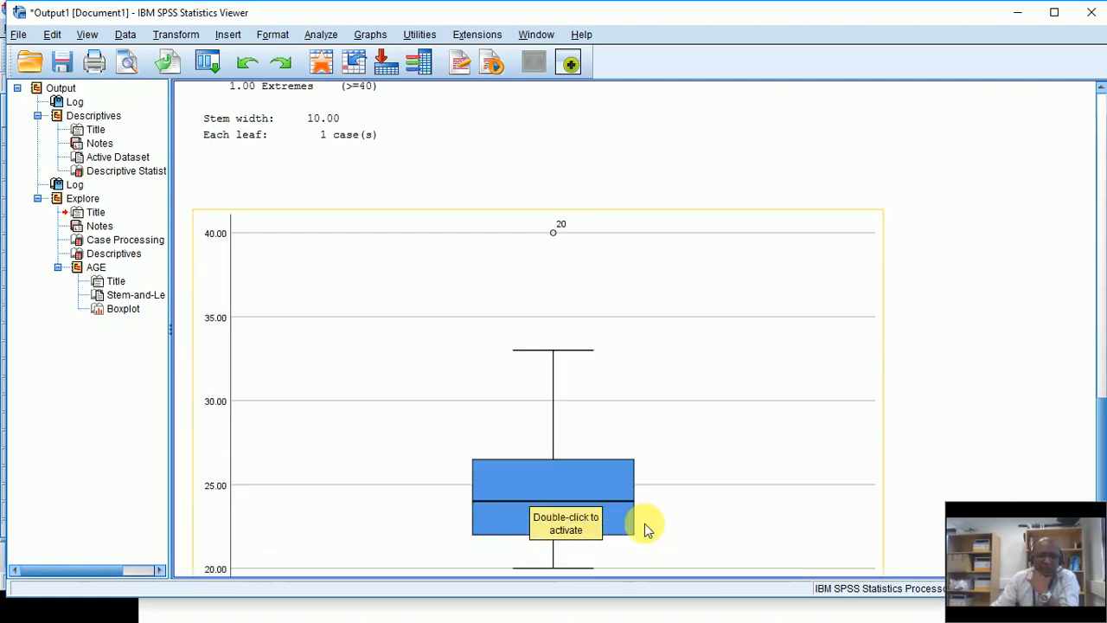
scroll(644, 523, up, 3)
scroll(430, 285, down, 3)
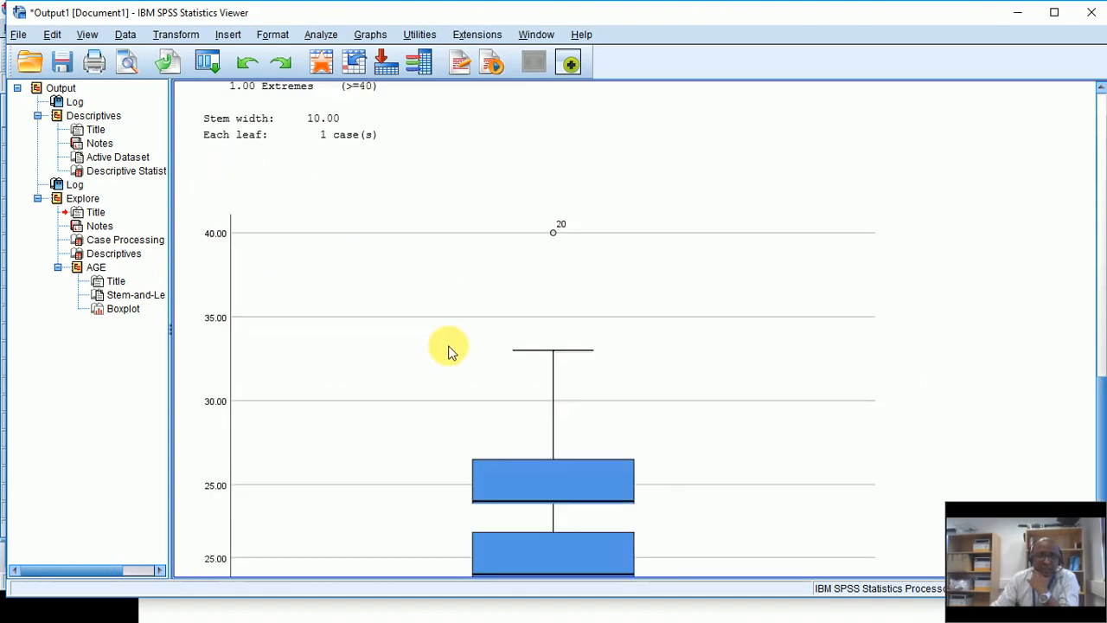
scroll(447, 349, down, 1)
scroll(635, 415, up, 1)
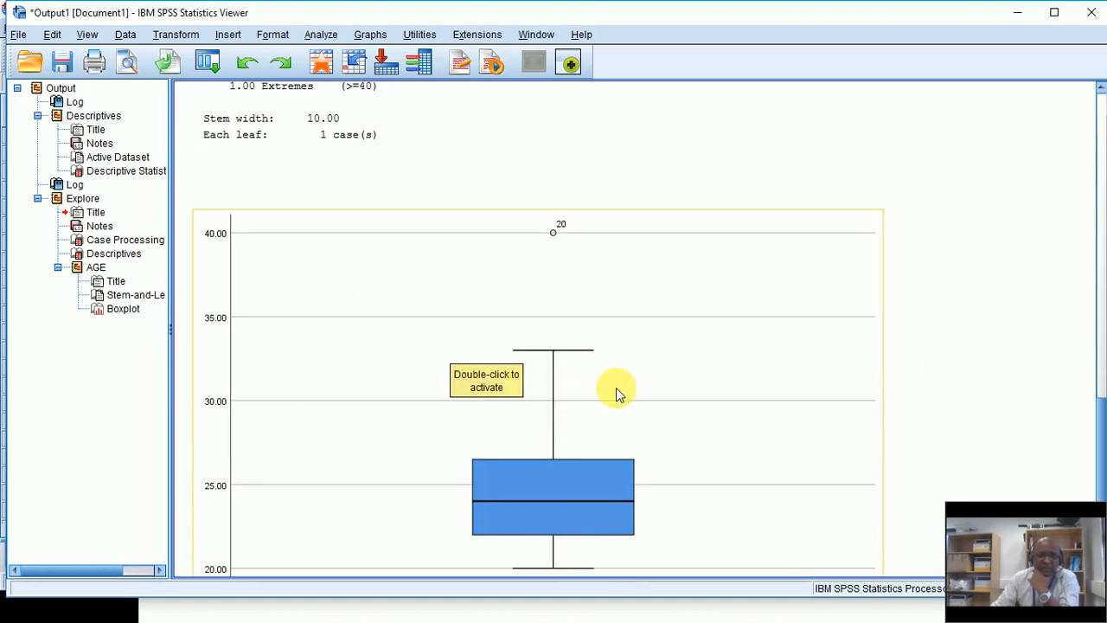
scroll(617, 391, up, 7)
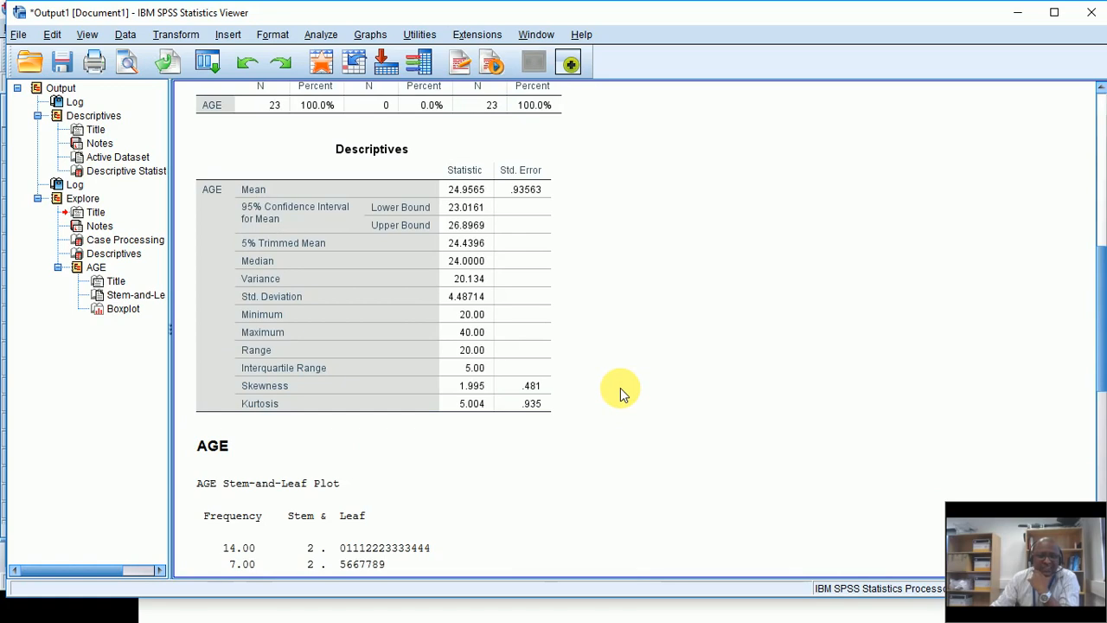
scroll(620, 393, up, 1)
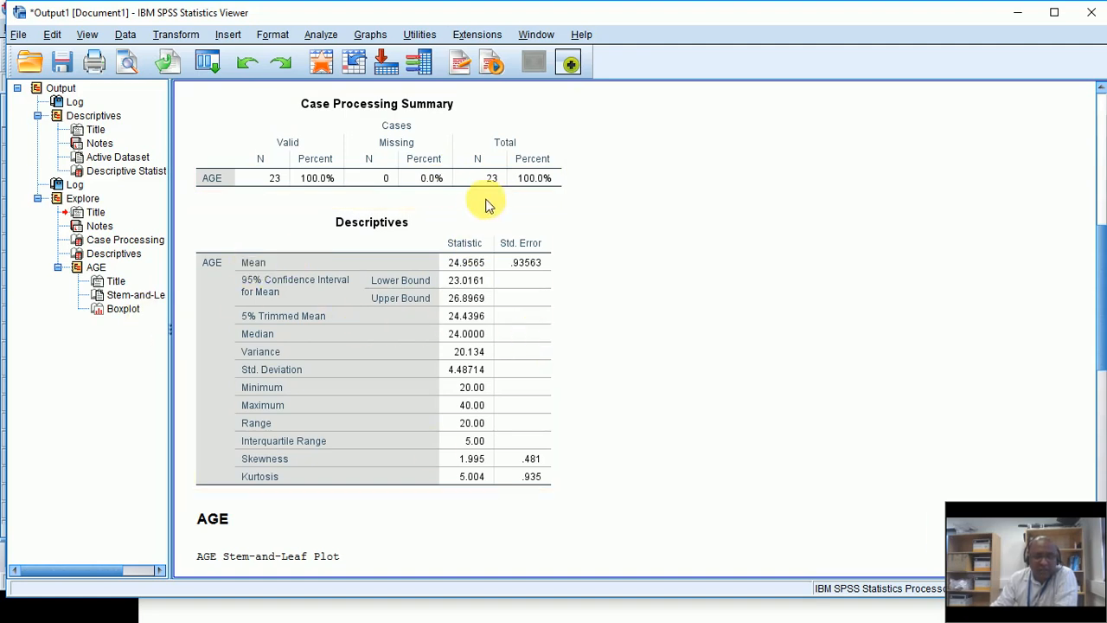
scroll(662, 249, up, 10)
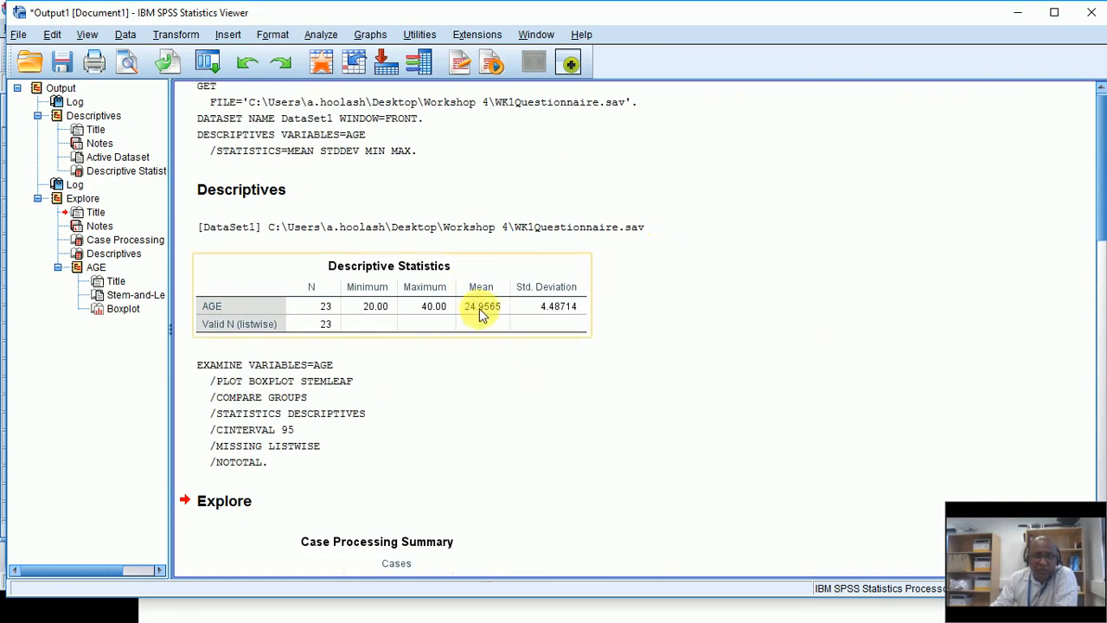
scroll(644, 355, down, 5)
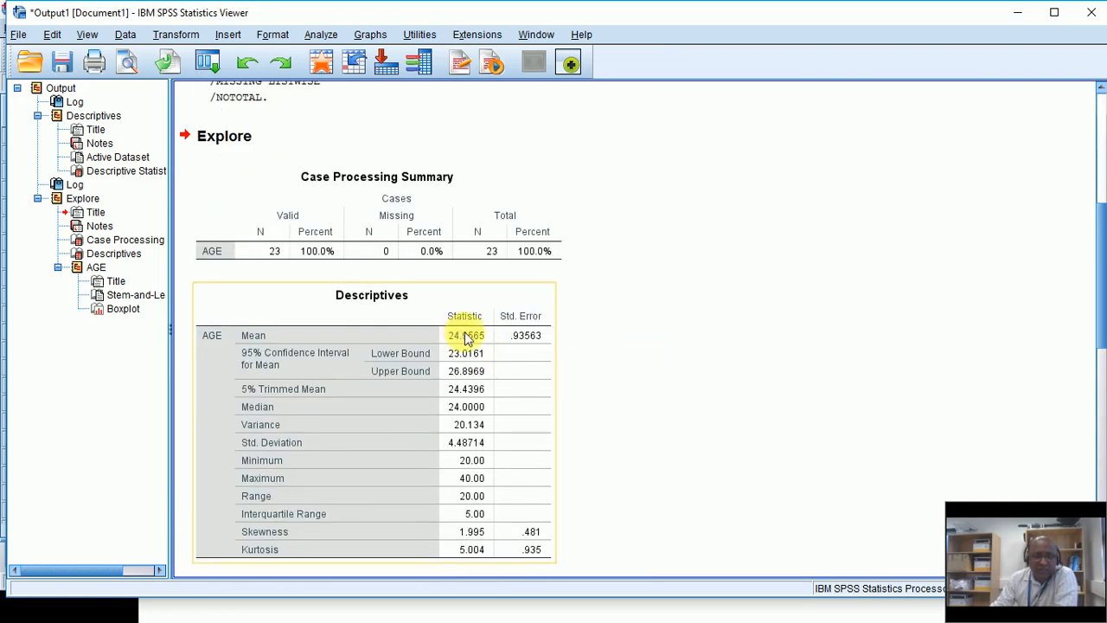
scroll(471, 340, down, 2)
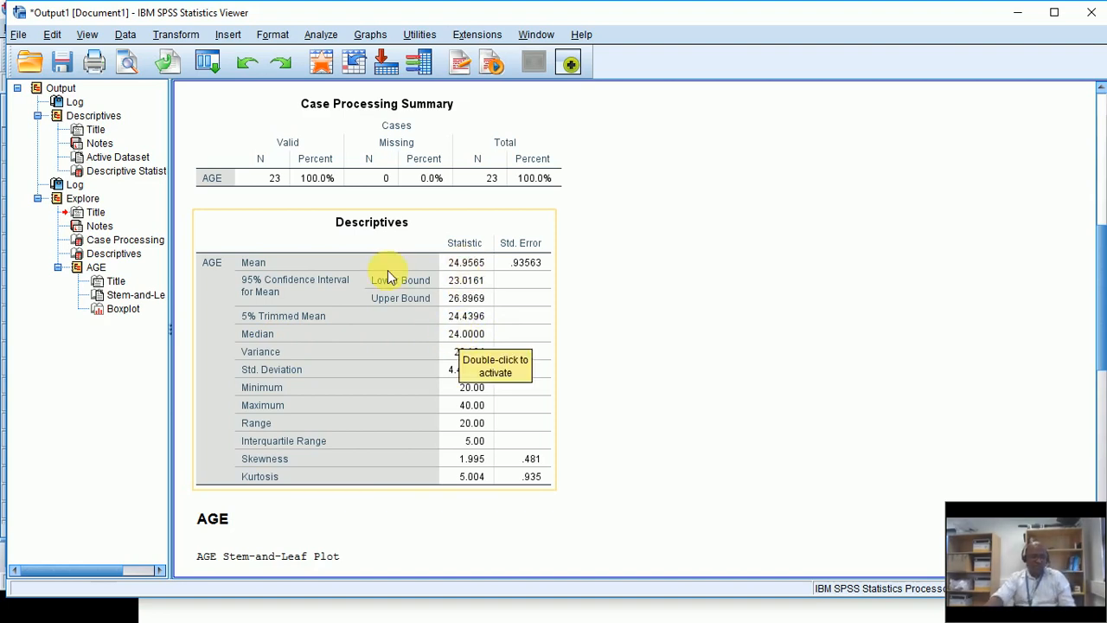
key(alt+Tab)
Step: Resume the slide show and advance to the slide circling Mean and Median for AGE
key(alt+Tab)
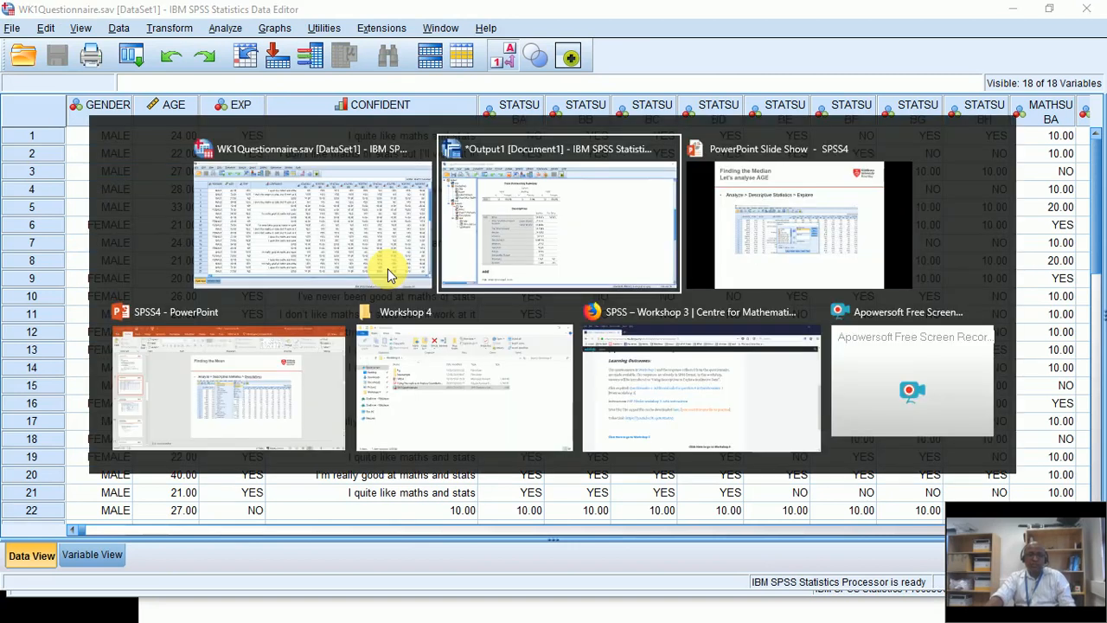
key(alt+Tab)
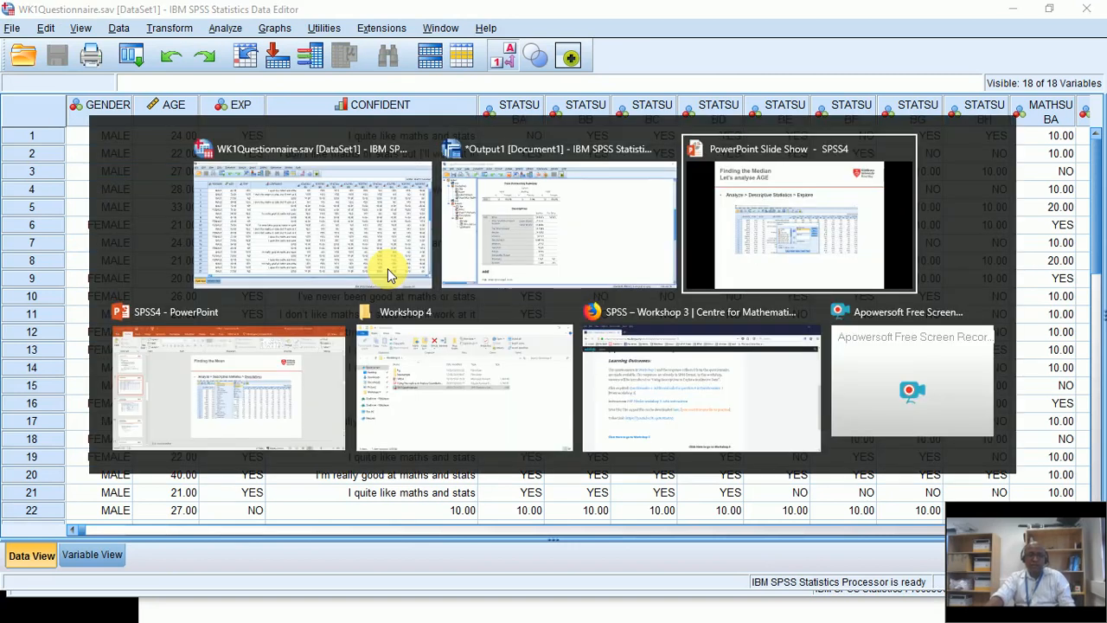
key(alt+Tab)
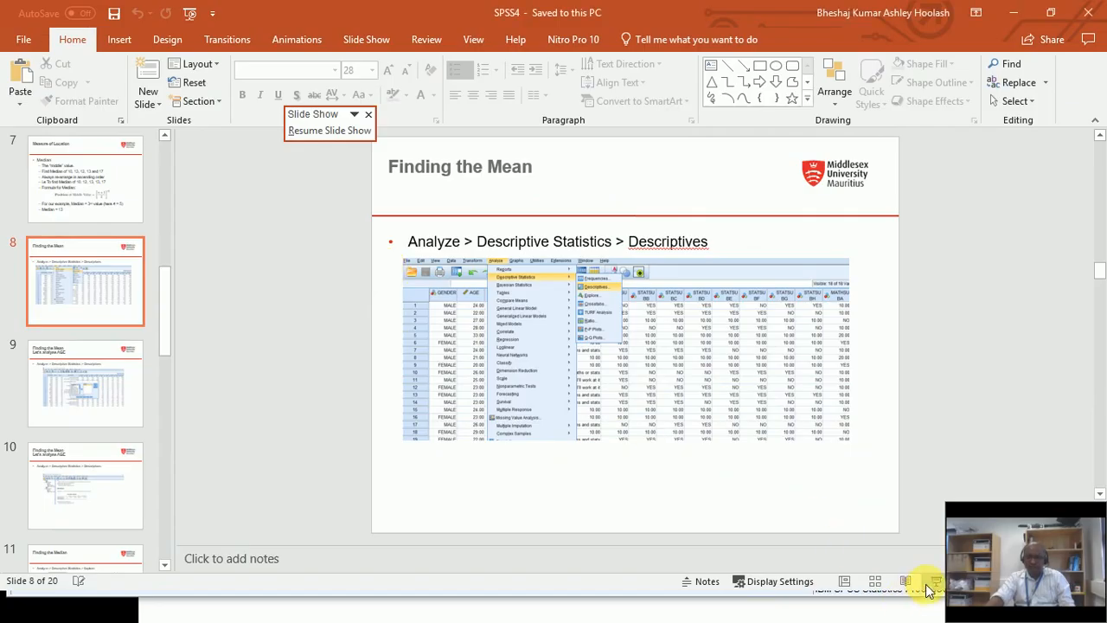
click(934, 585)
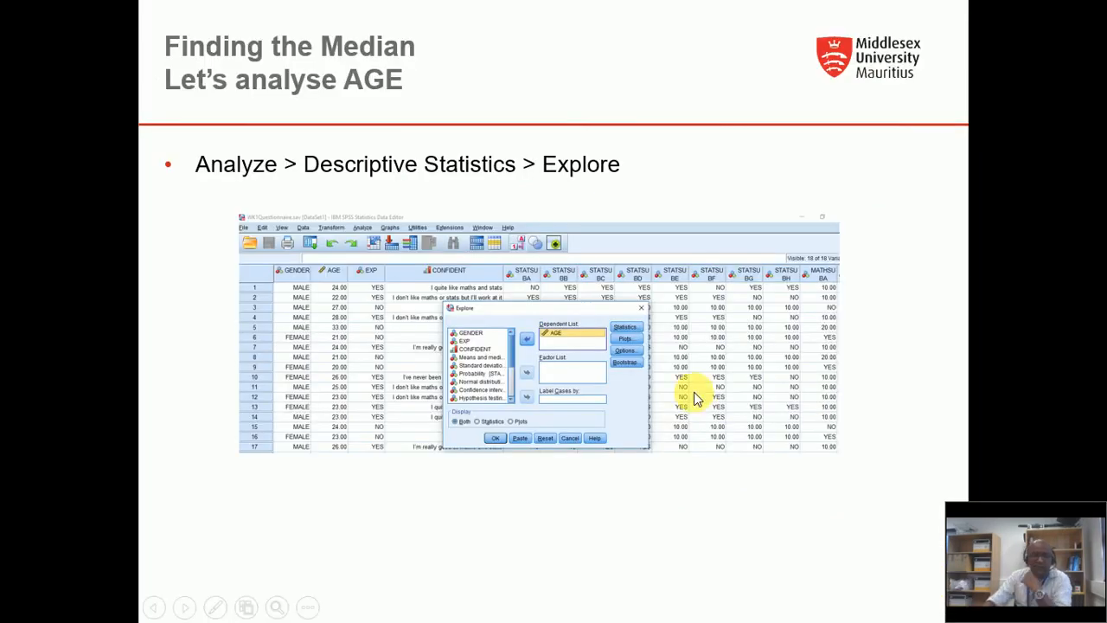
click(693, 392)
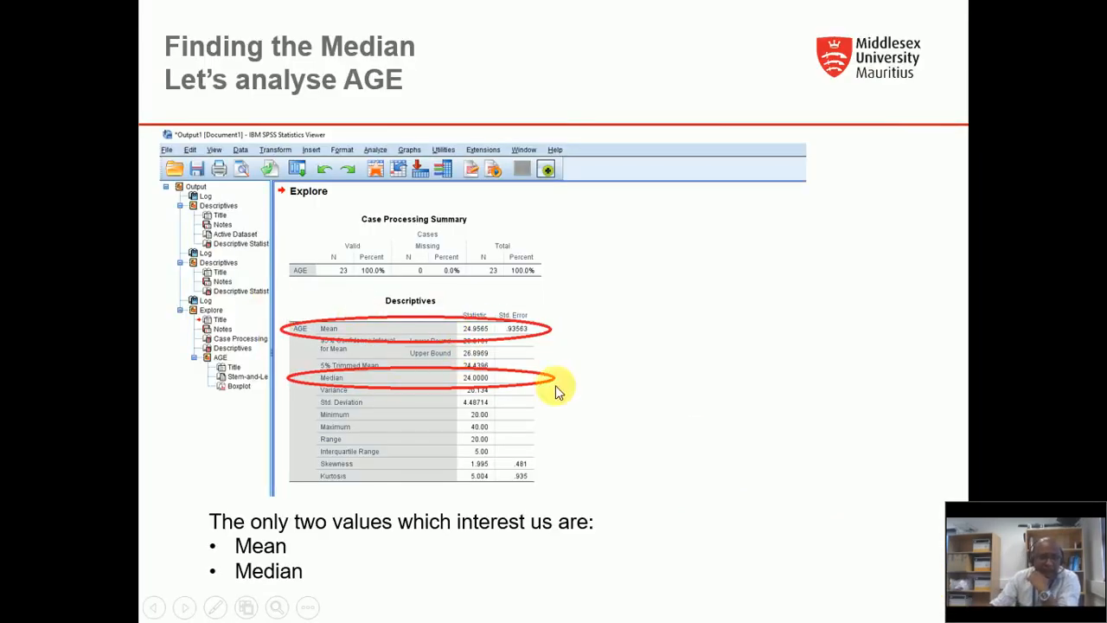
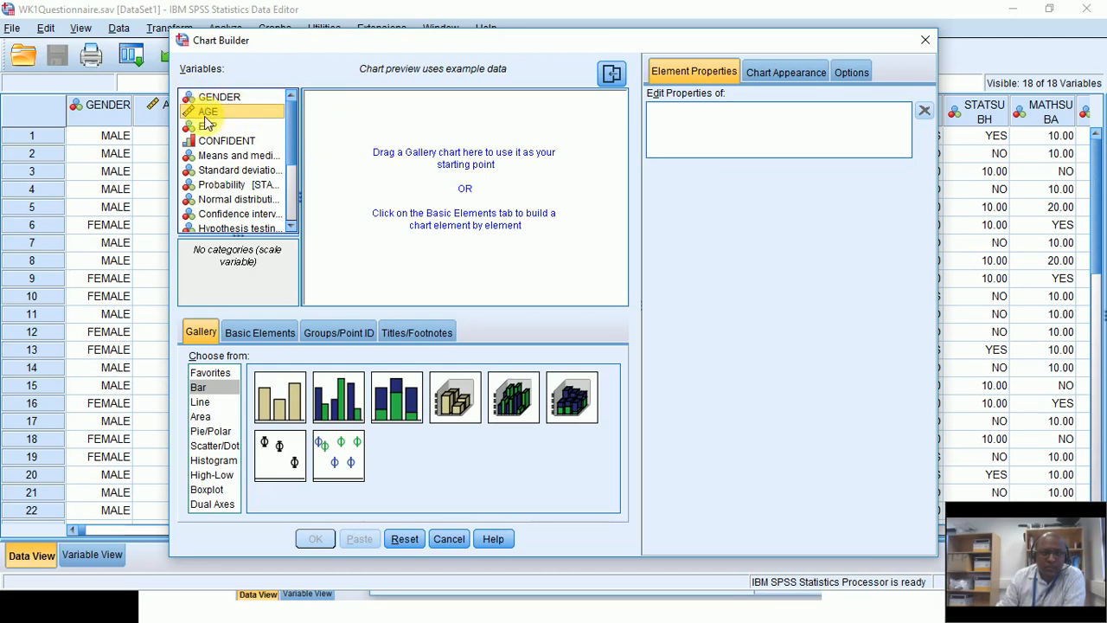
Step: Add a Simple Bar chart to the Chart Builder preview, then reset it
click(199, 387)
double_click(276, 394)
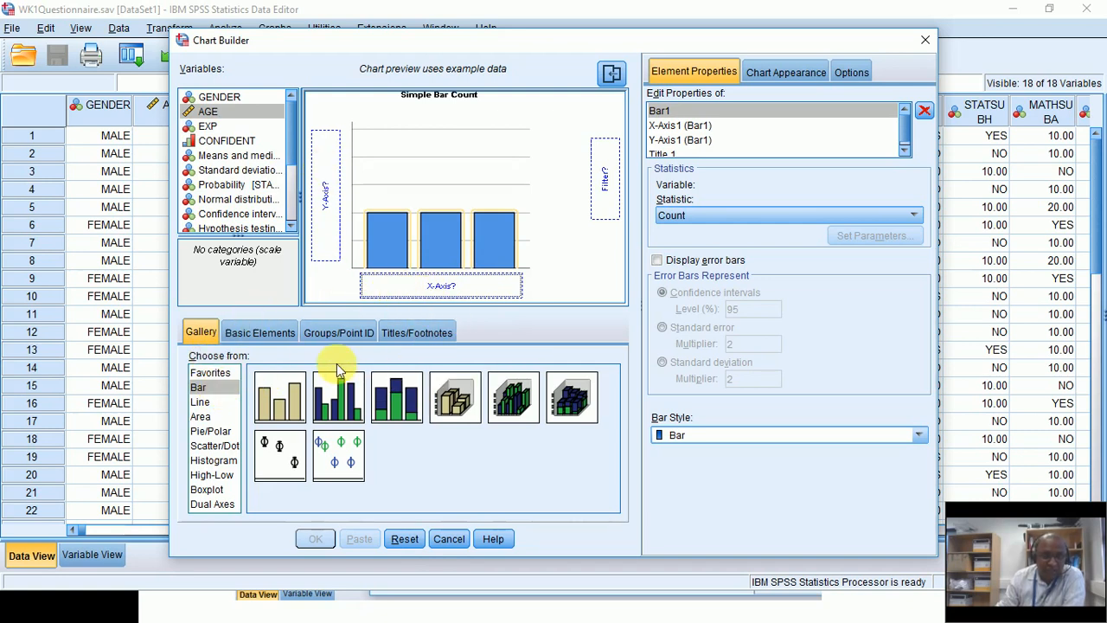
click(404, 539)
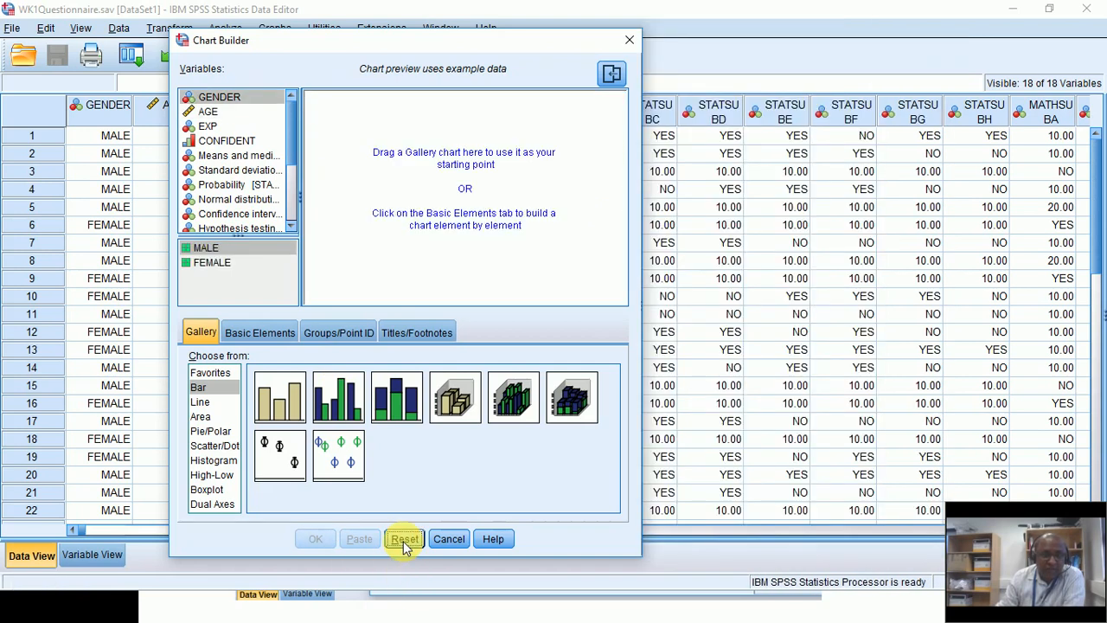
Step: Add Simple Bar again with AGE on the x-axis, then bring the slideshow back
click(199, 391)
double_click(279, 396)
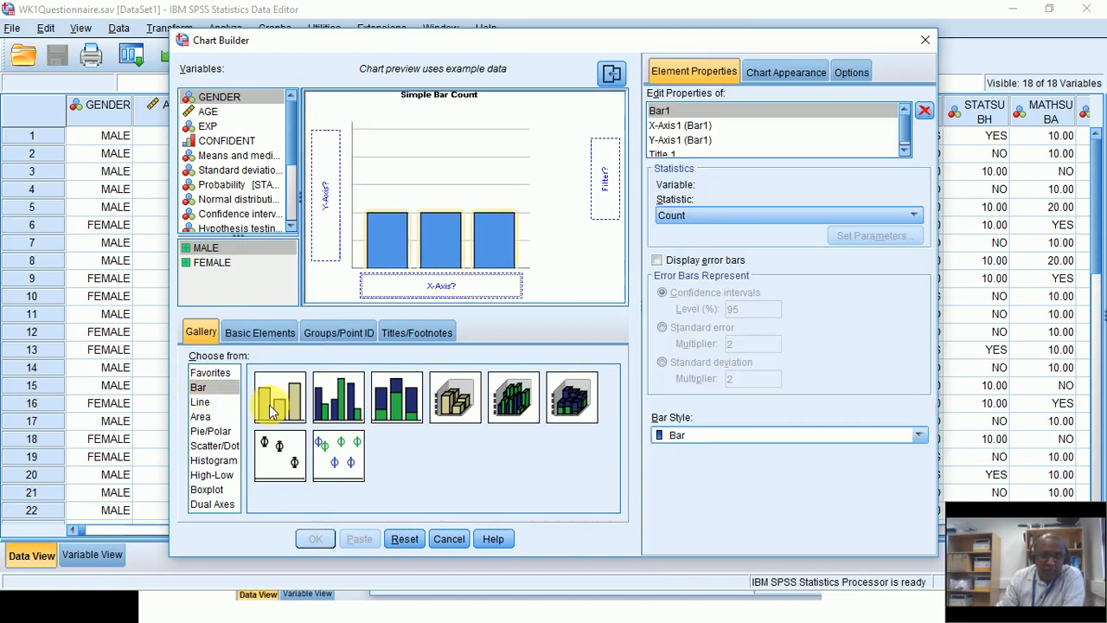
click(208, 112)
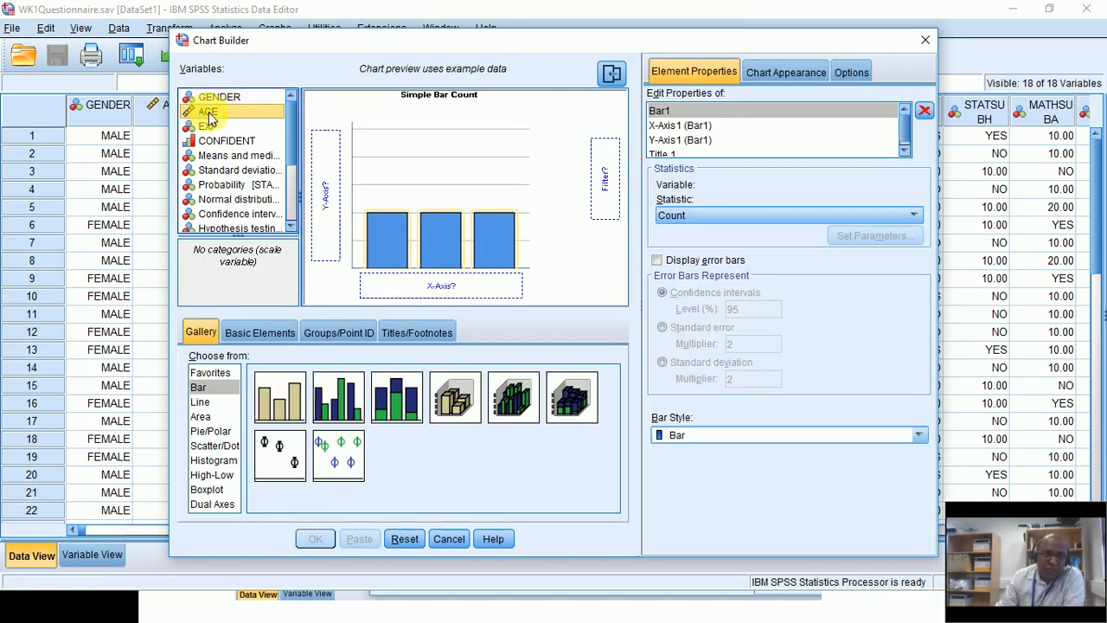
drag(210, 113, 424, 294)
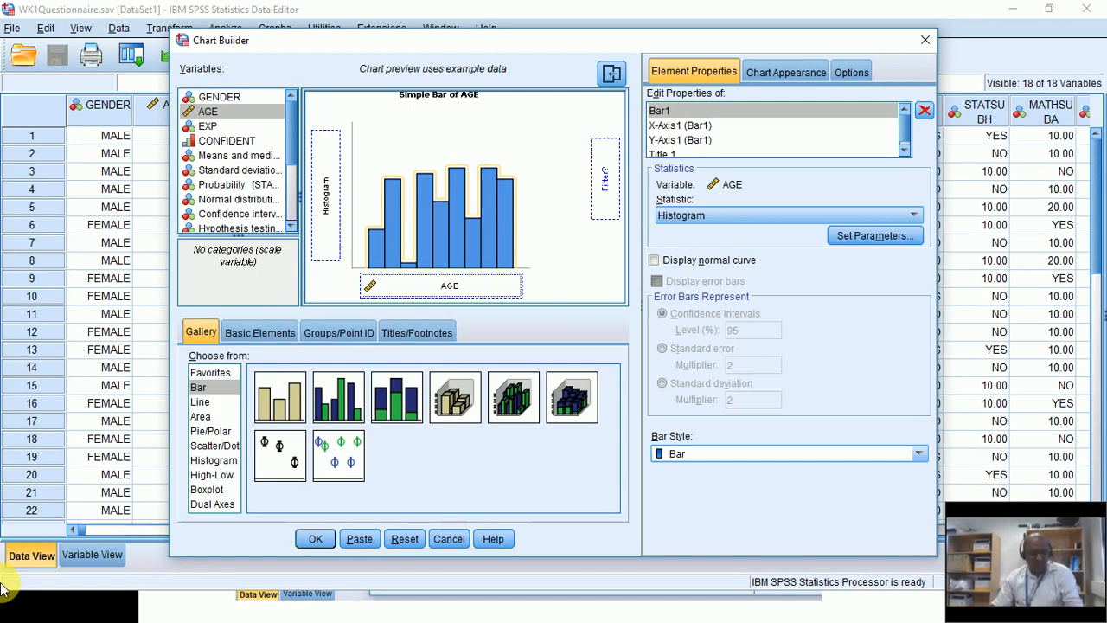
click(9, 597)
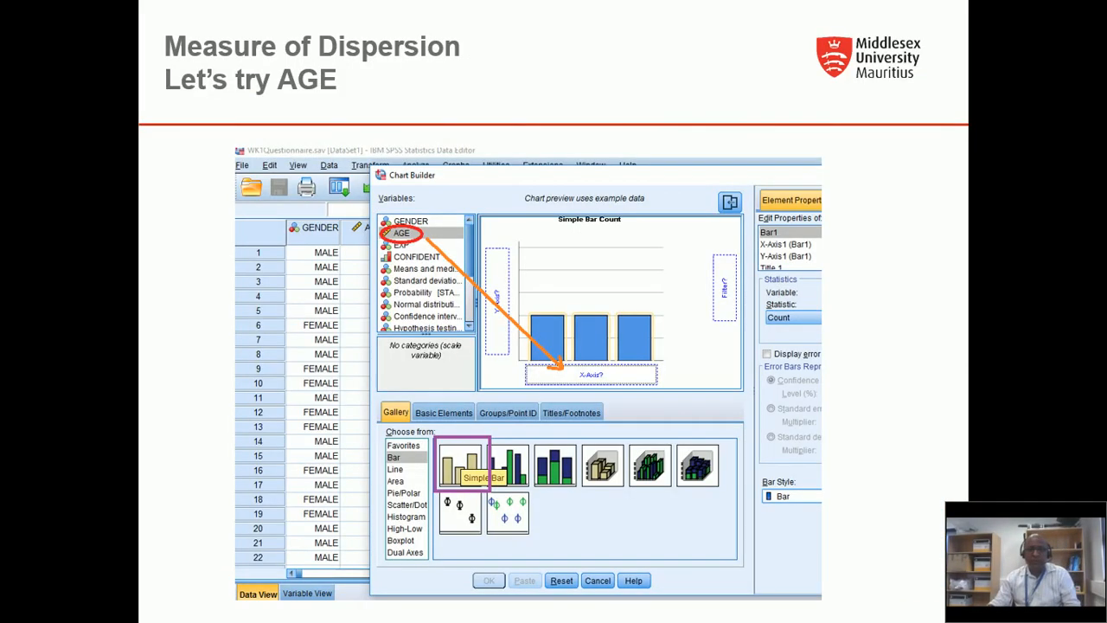
Step: Advance to the AGE histogram slide and compare it with the Chart Builder
click(365, 612)
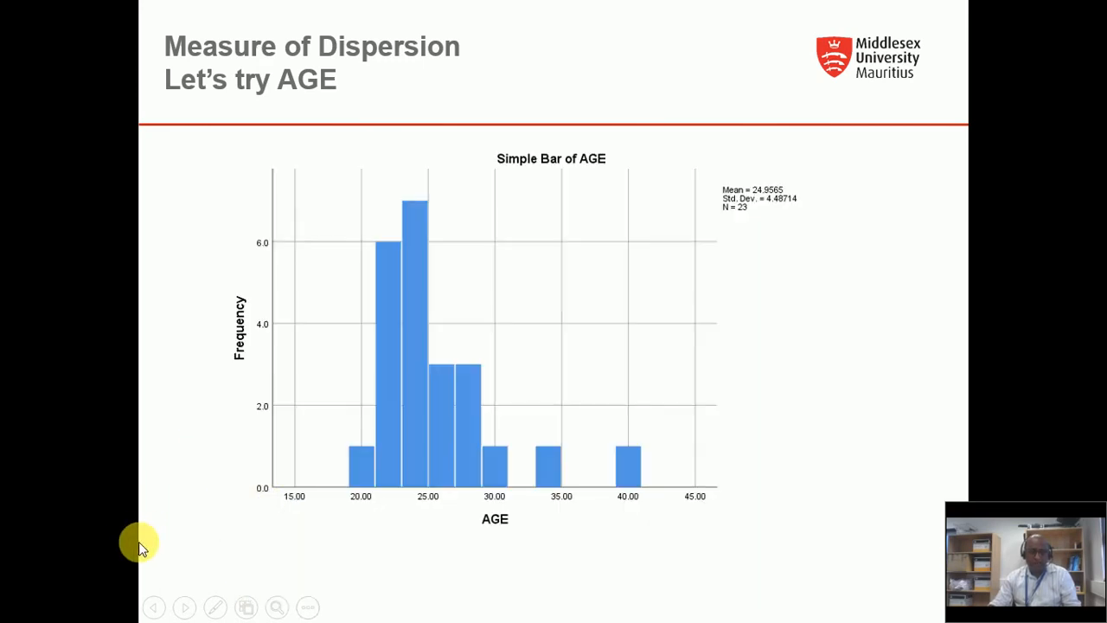
key(alt+Tab)
key(alt+Tab)
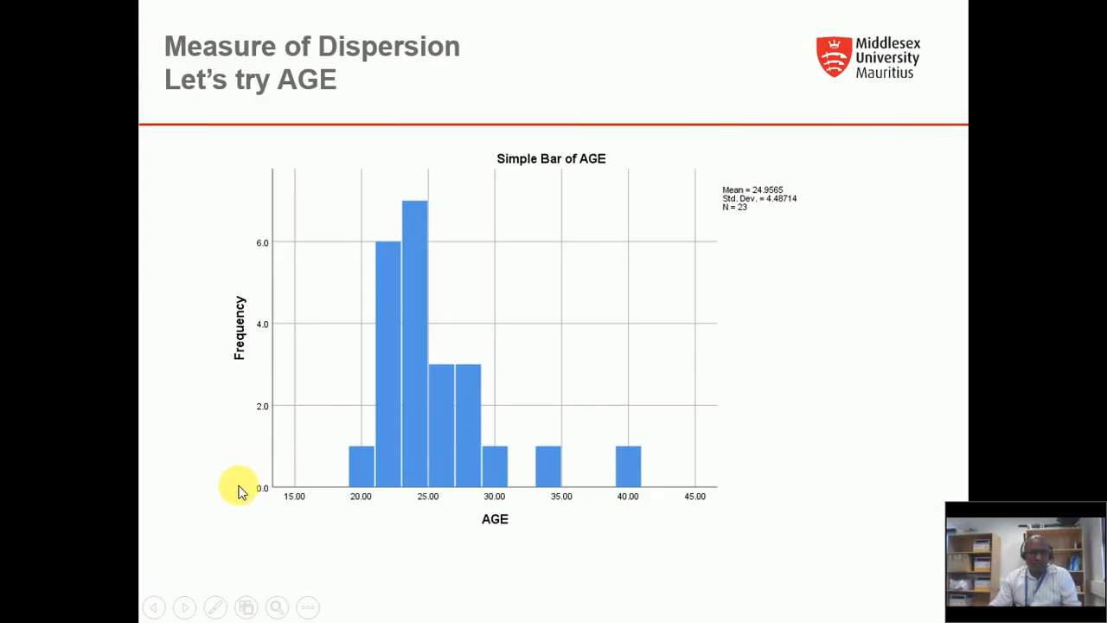
key(alt+Tab)
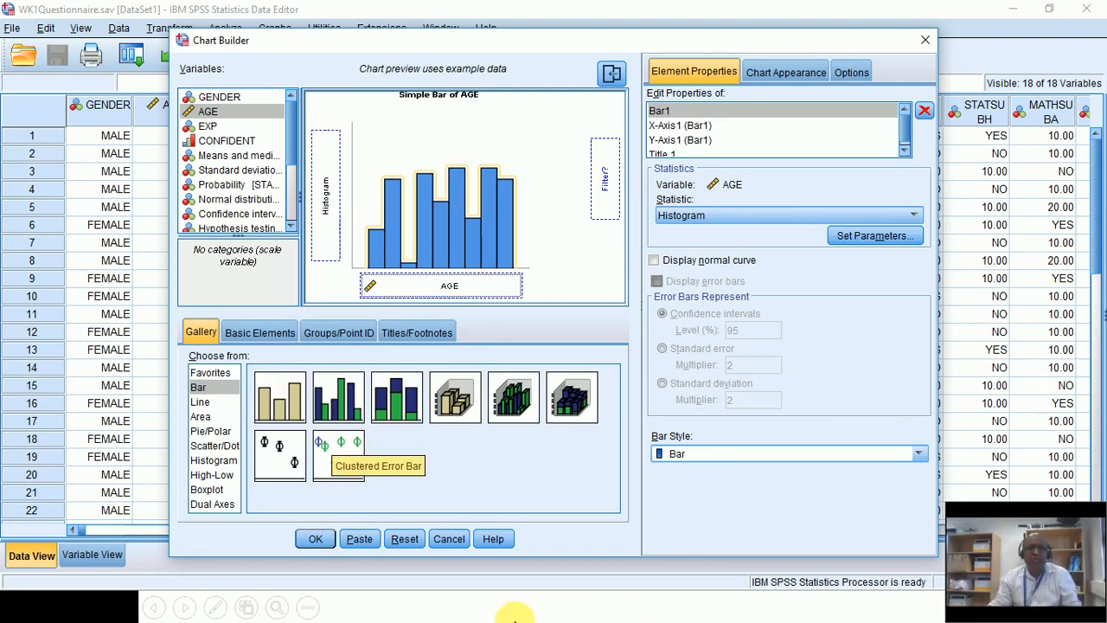
key(alt+Tab)
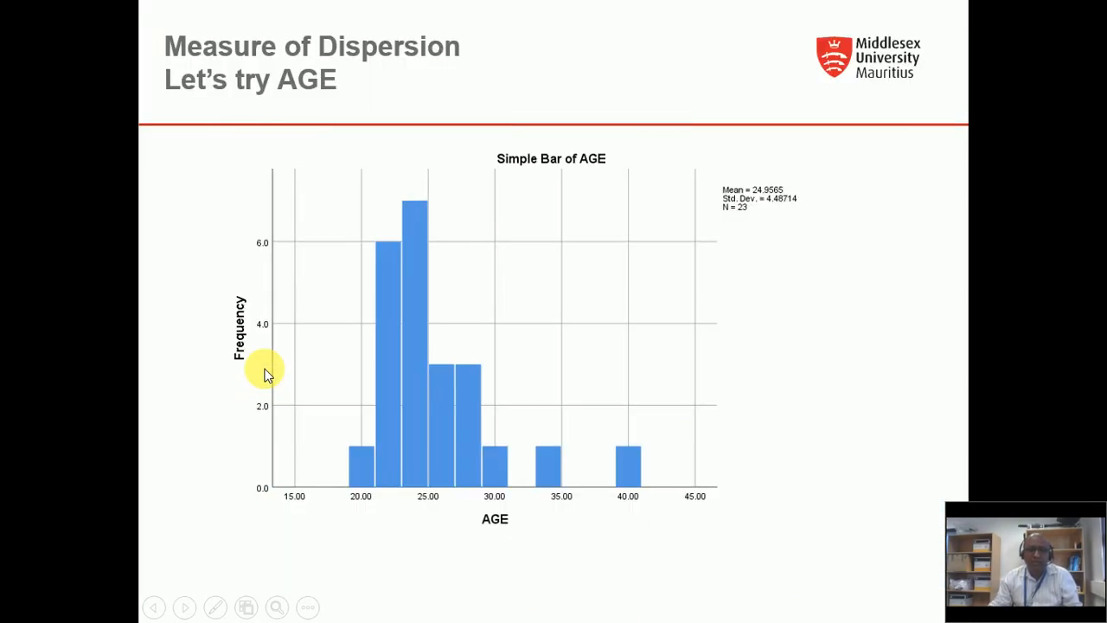
key(alt+Tab)
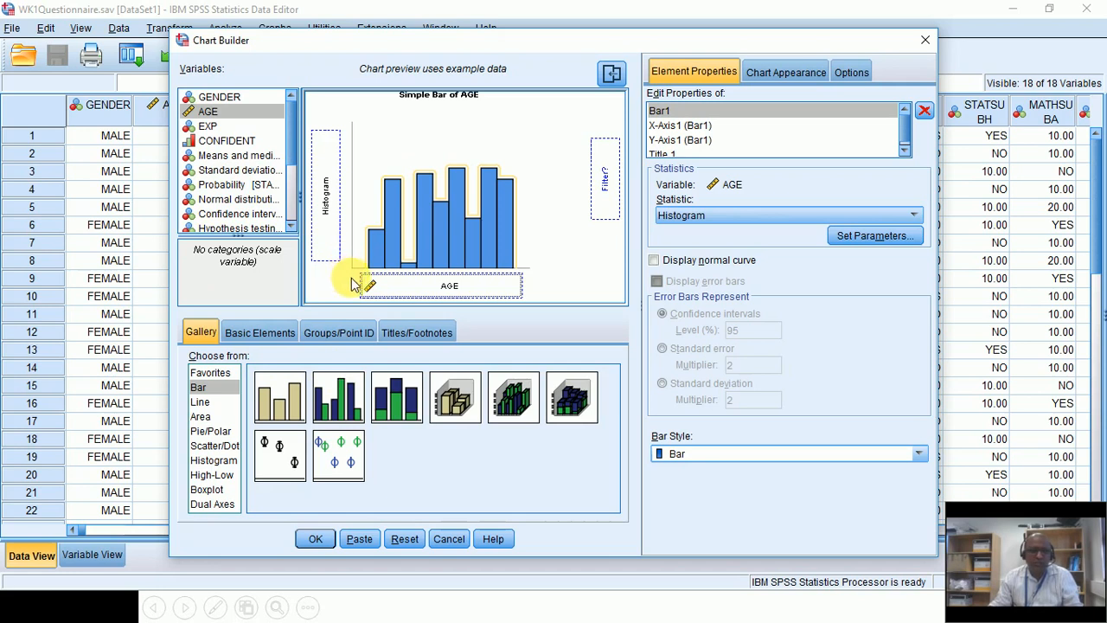
Step: Look through the Chart Builder tabs: Basic Elements, Groups/Point ID, Titles/Footnotes, Gallery, Element Properties, Options
click(270, 334)
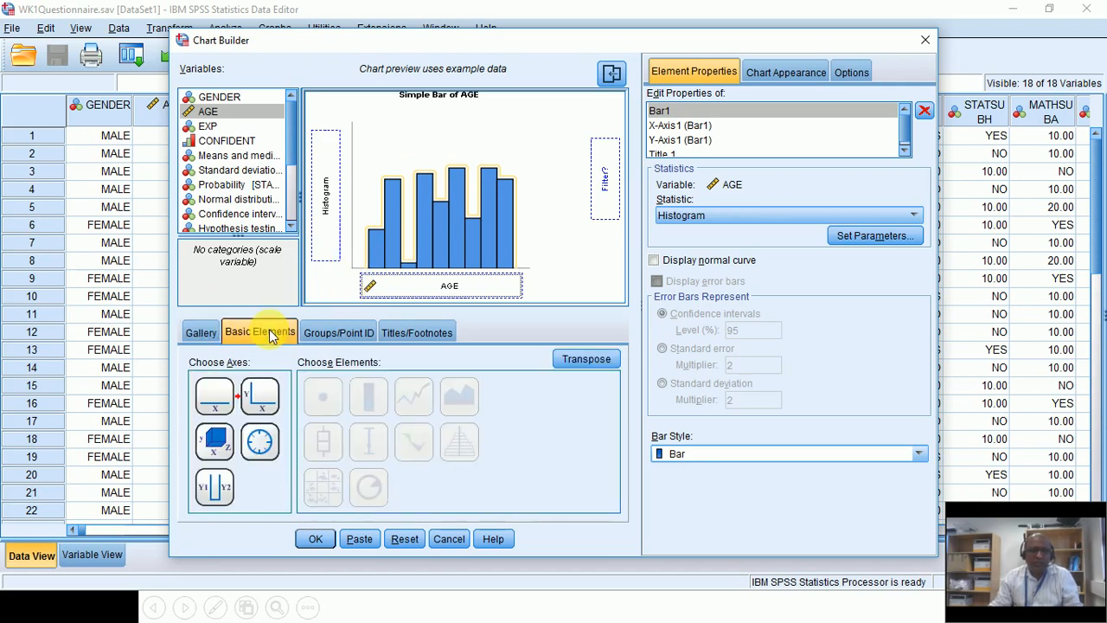
click(330, 334)
click(408, 333)
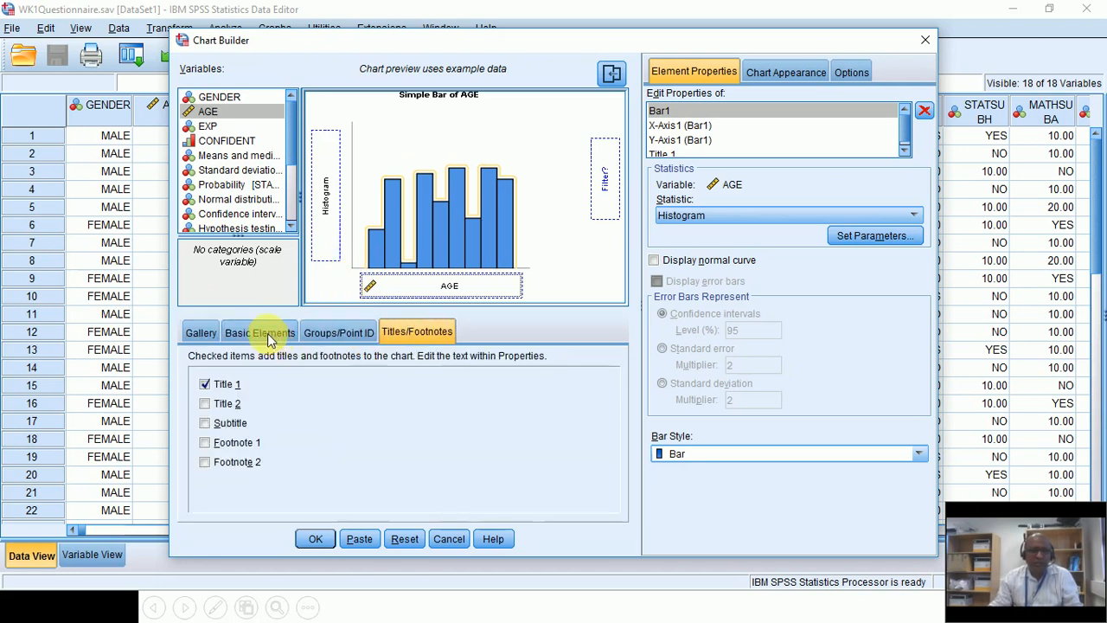
click(204, 335)
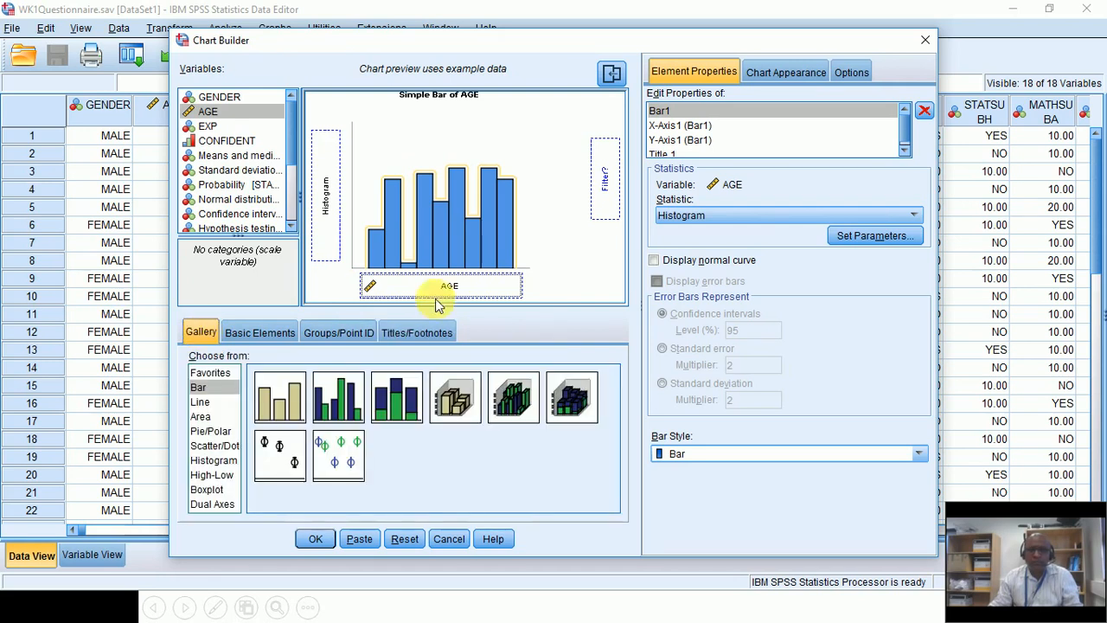
click(809, 72)
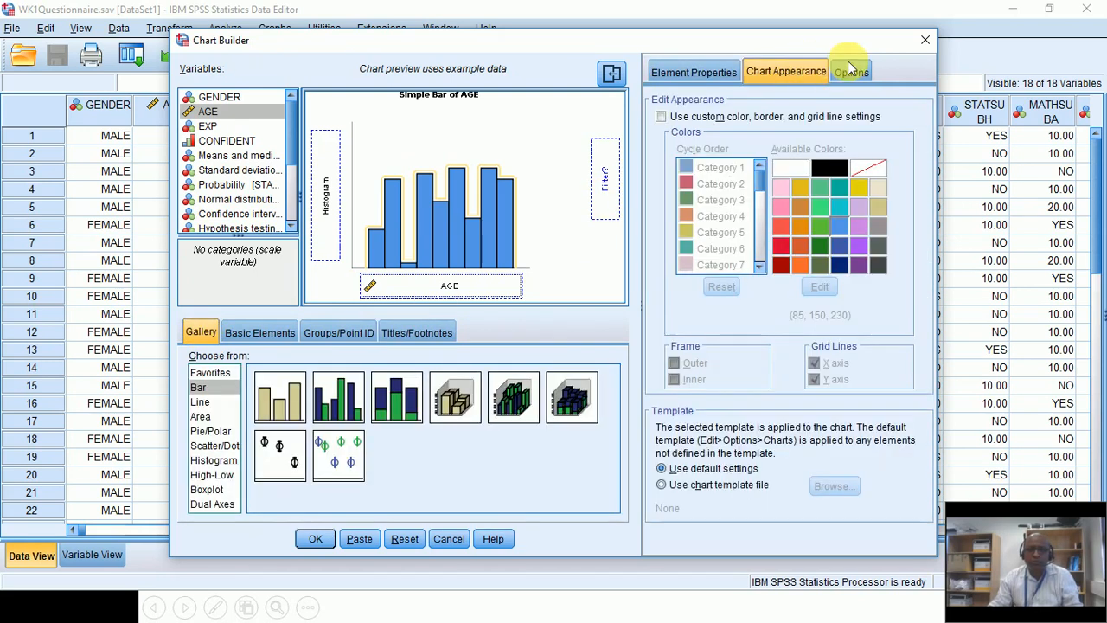
click(848, 71)
click(683, 74)
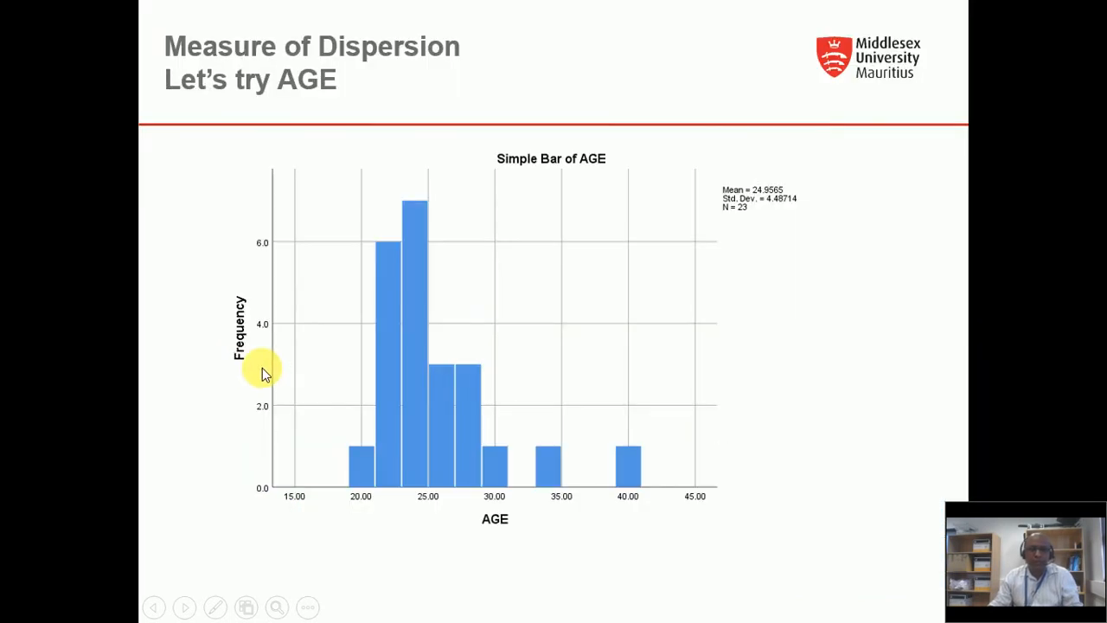
Step: Step to the AGE histogram slide and back, then return to the Chart Builder
key(Right)
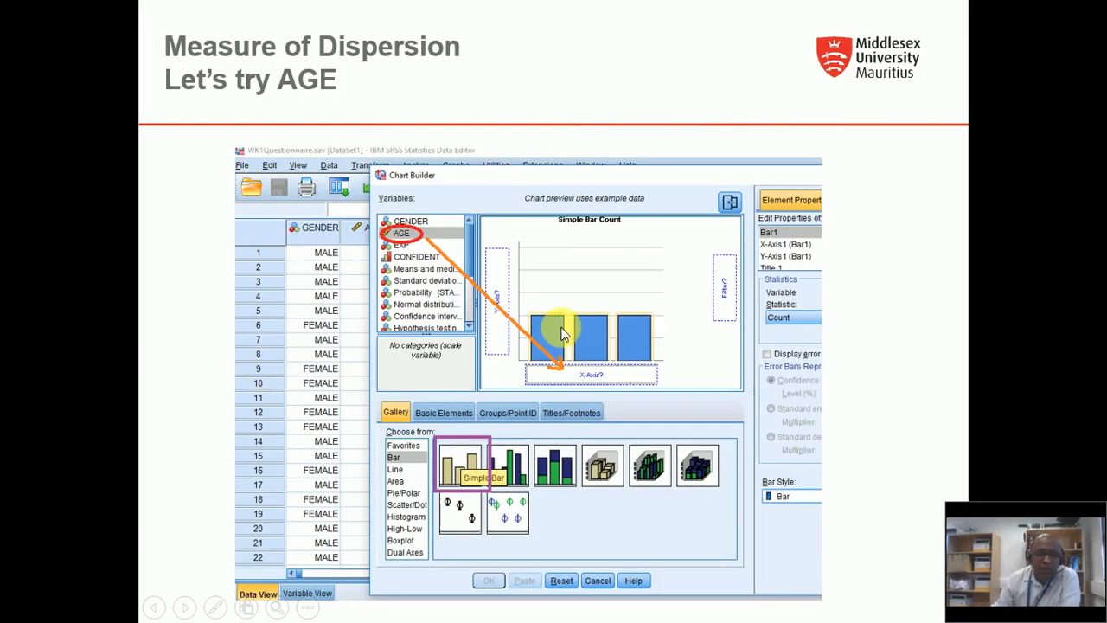
key(Right)
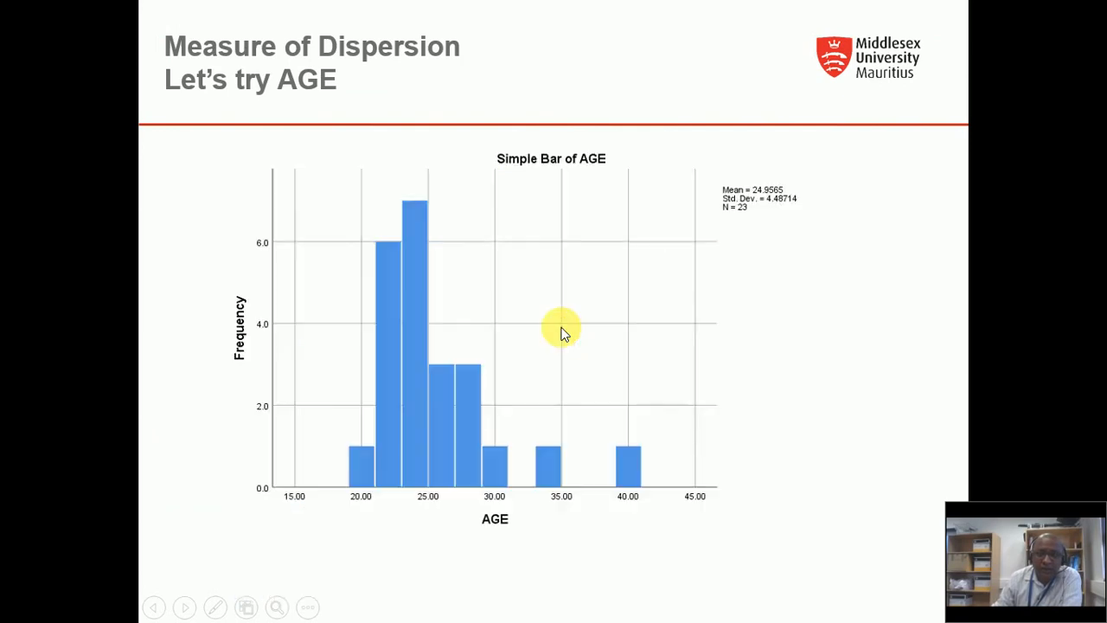
key(Left)
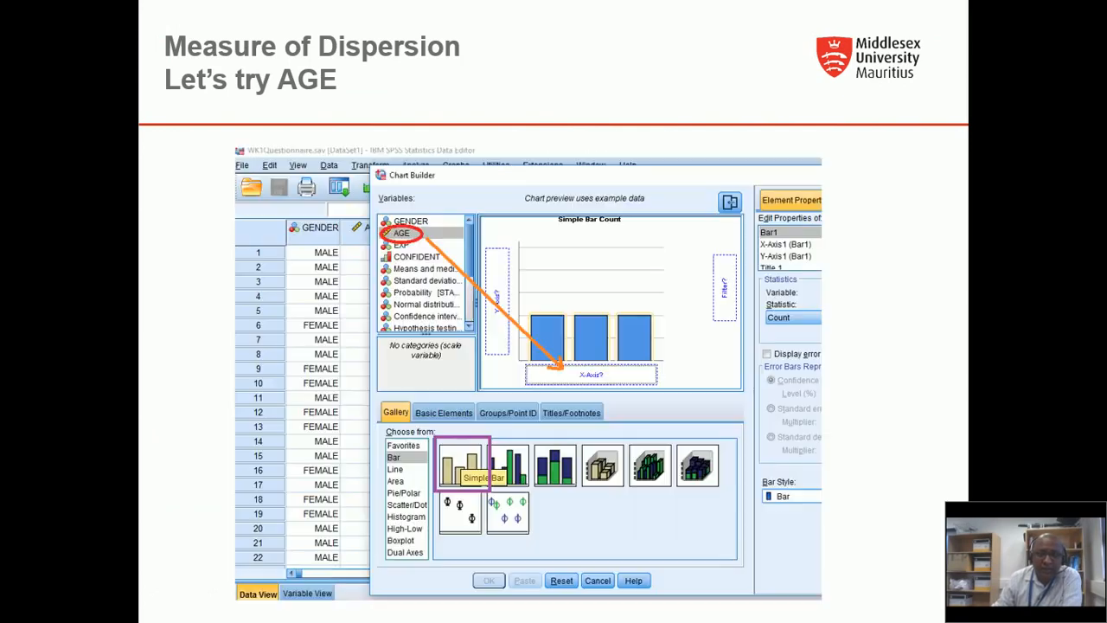
key(alt+Tab)
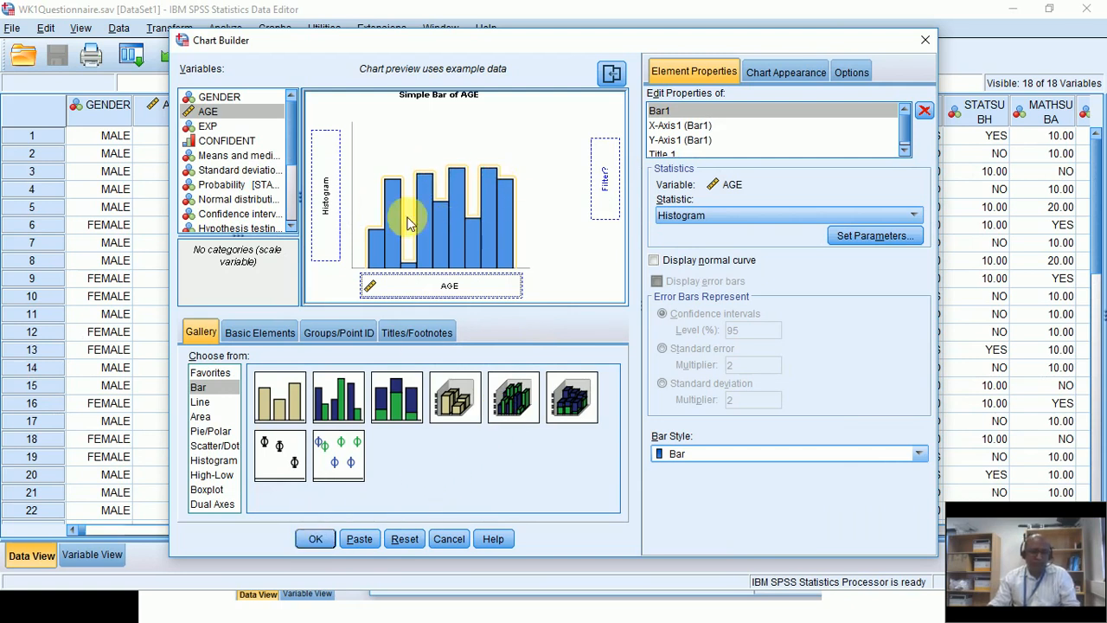
Step: Generate the AGE histogram (mean 24.9565, N = 23), scroll to it in the output, then switch windows
click(314, 540)
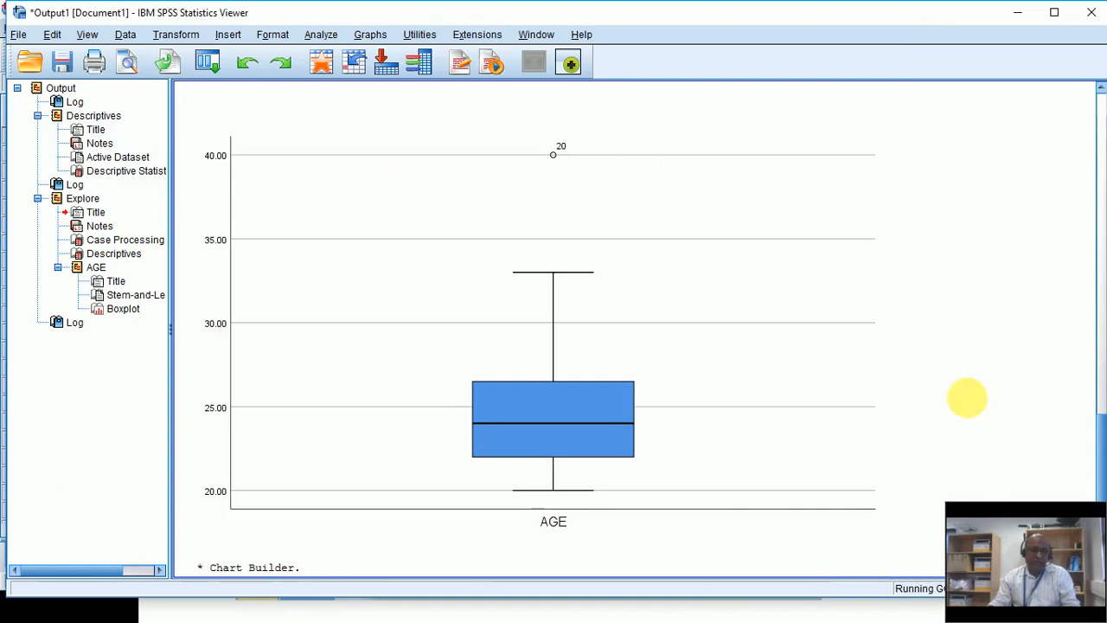
scroll(902, 370, down, 10)
scroll(902, 370, down, 3)
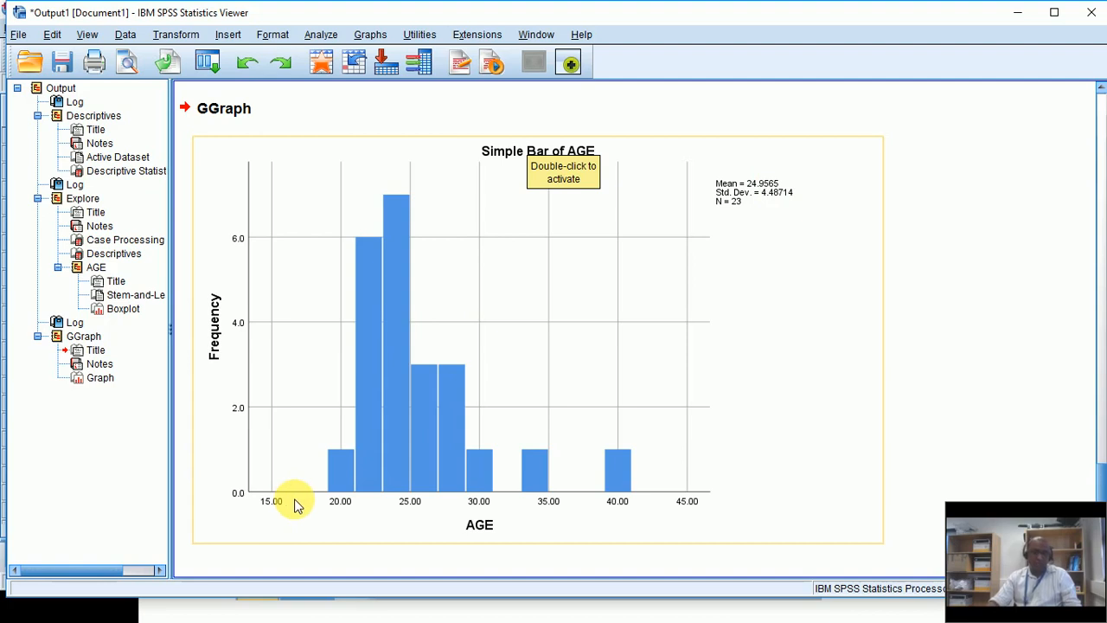
key(alt+Tab)
key(alt+Tab)
key(alt+Tab)
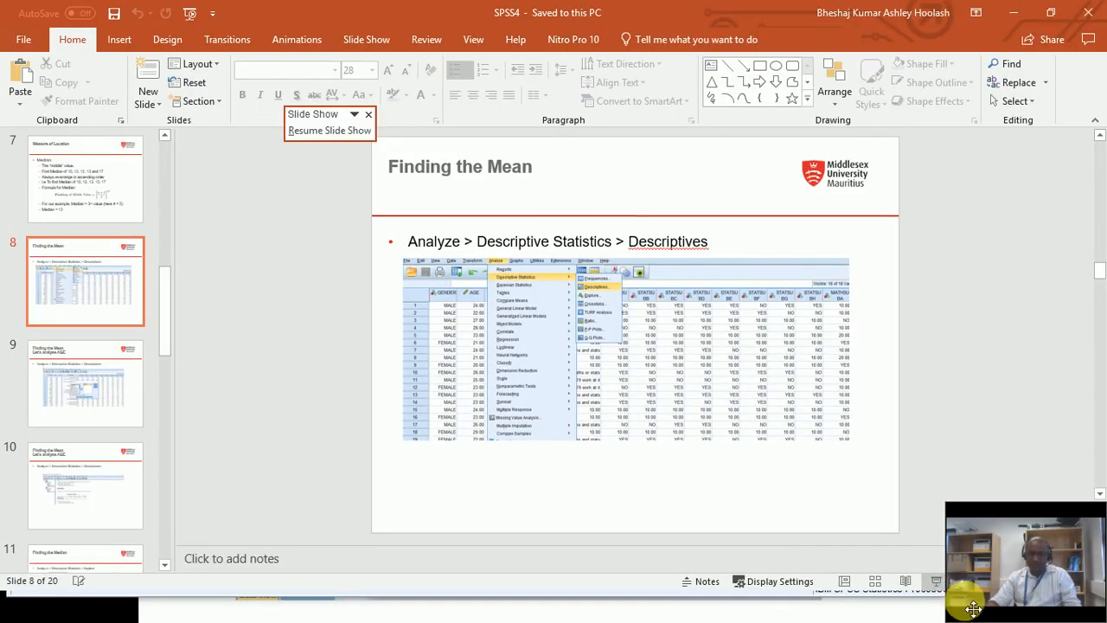
Step: Resume the slide show and move between the AGE histogram and Explore descriptives slides
click(935, 580)
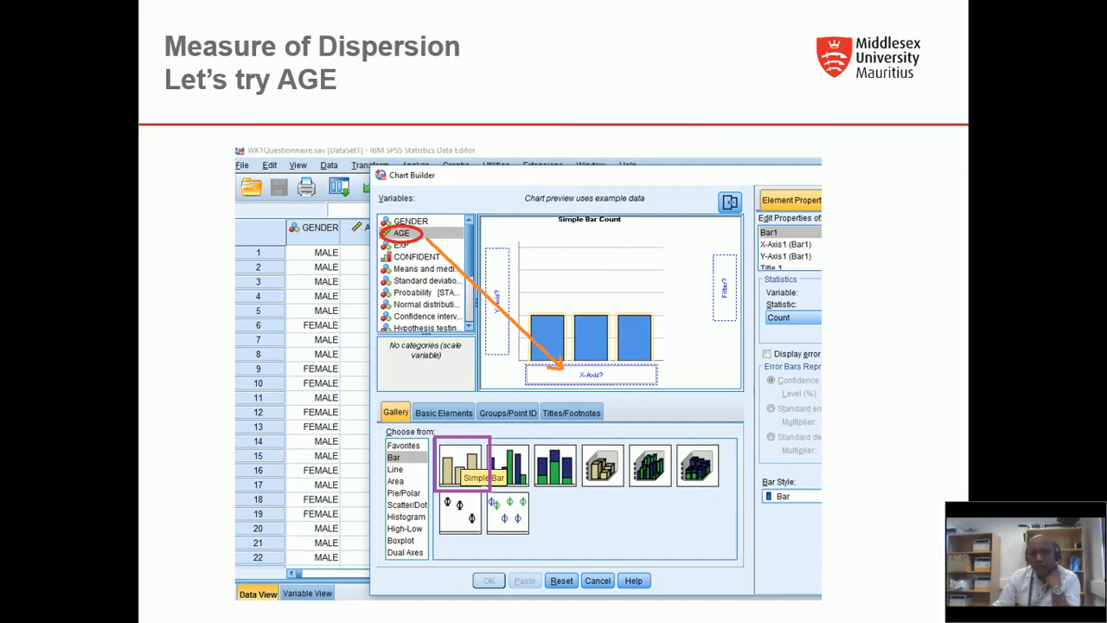
key(Right)
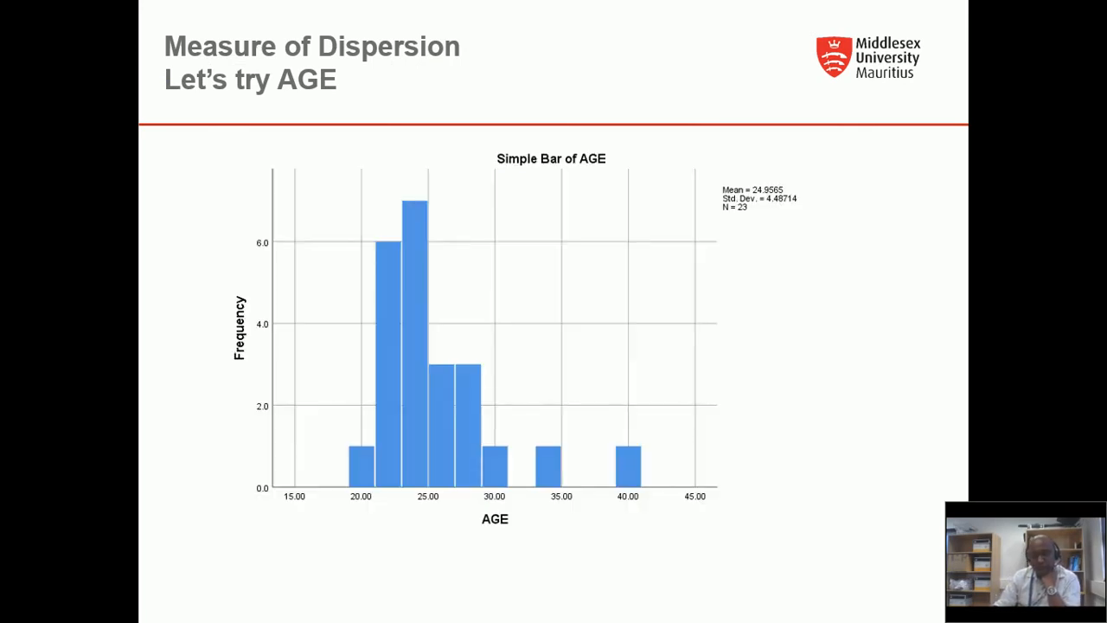
key(Right)
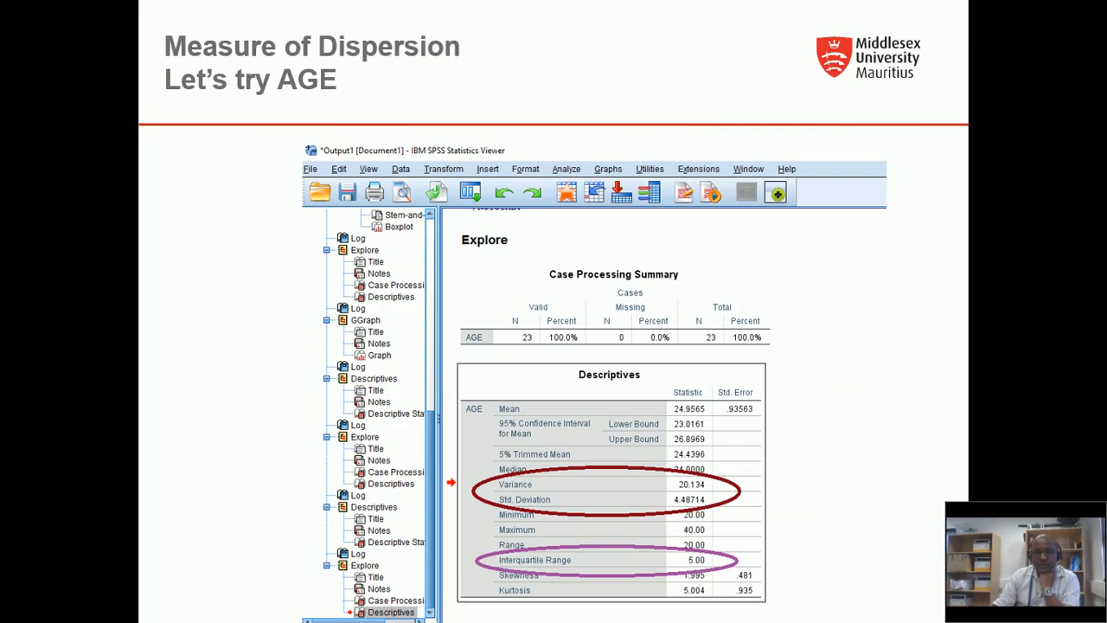
key(Left)
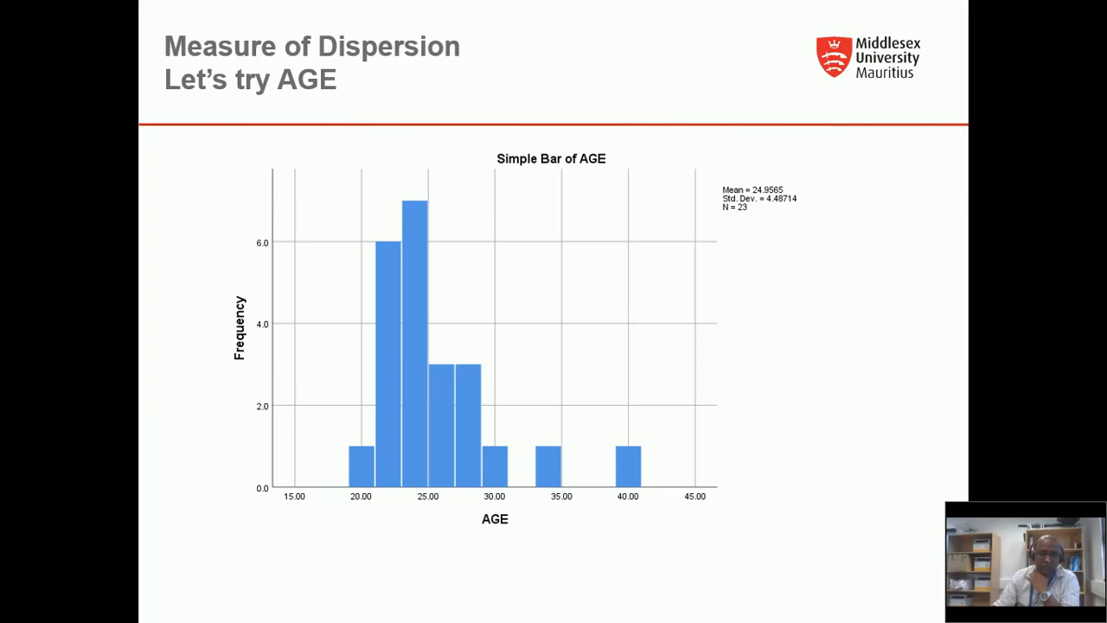
key(Right)
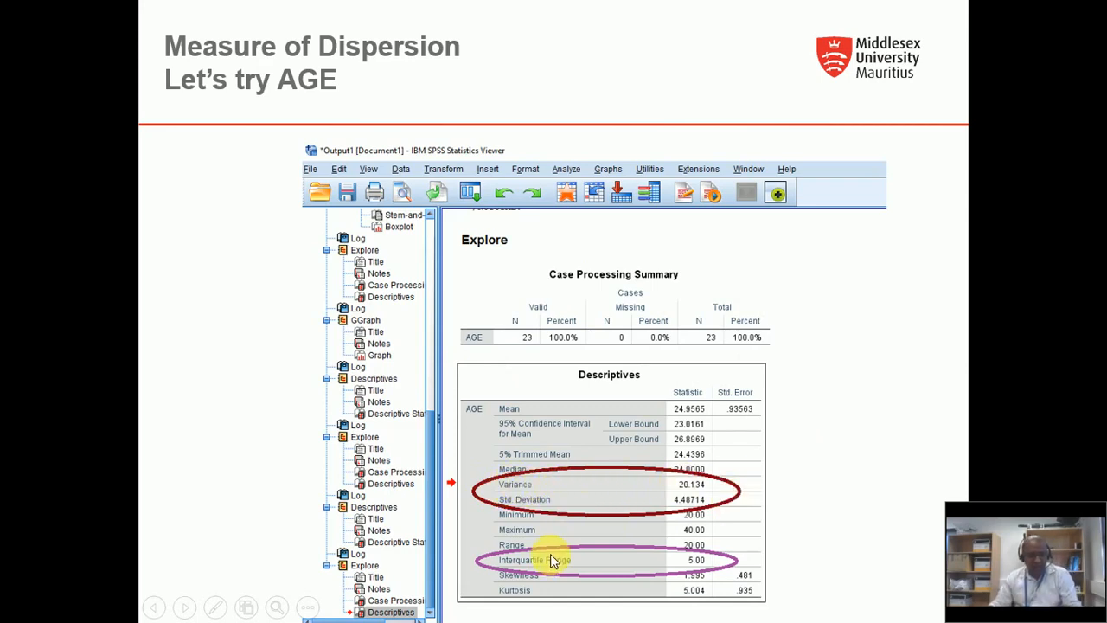
Step: End the slide show and switch to the SPSS Output window
key(Escape)
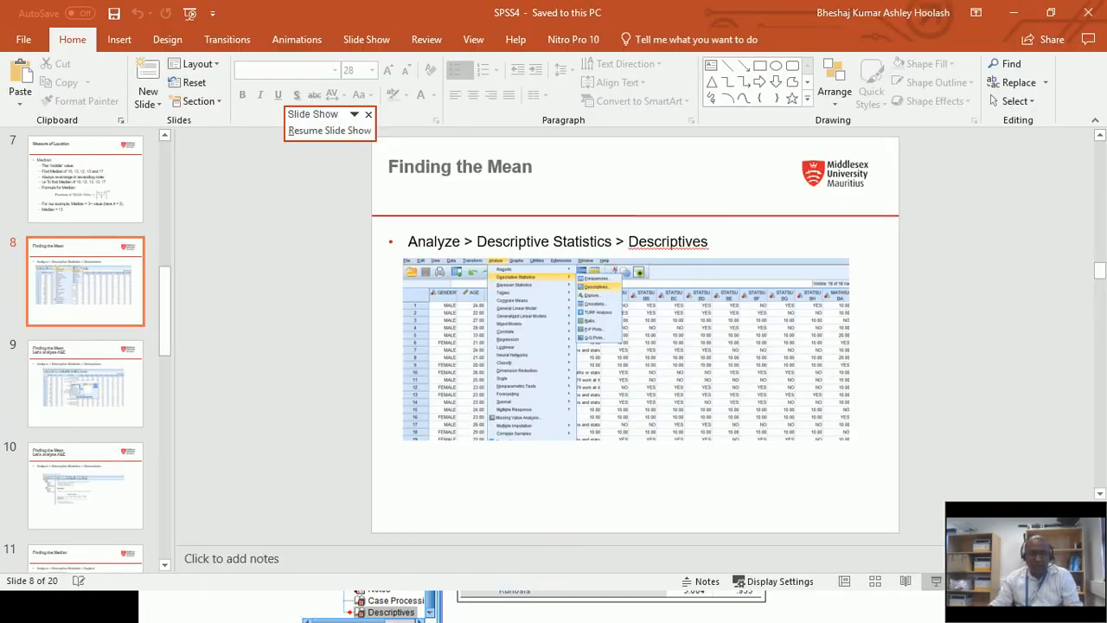
key(alt+Tab)
key(Tab)
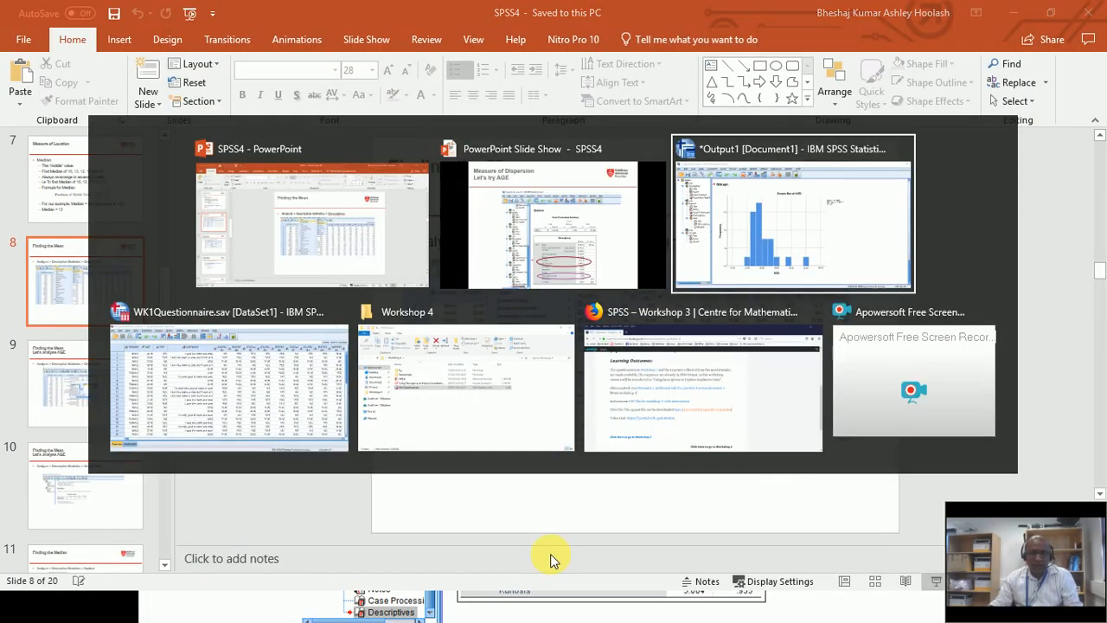
Step: Review AGE's variance 20.134, SD 4.48714 and IQR 5.00 in the output, then resume the slides
scroll(845, 434, up, 10)
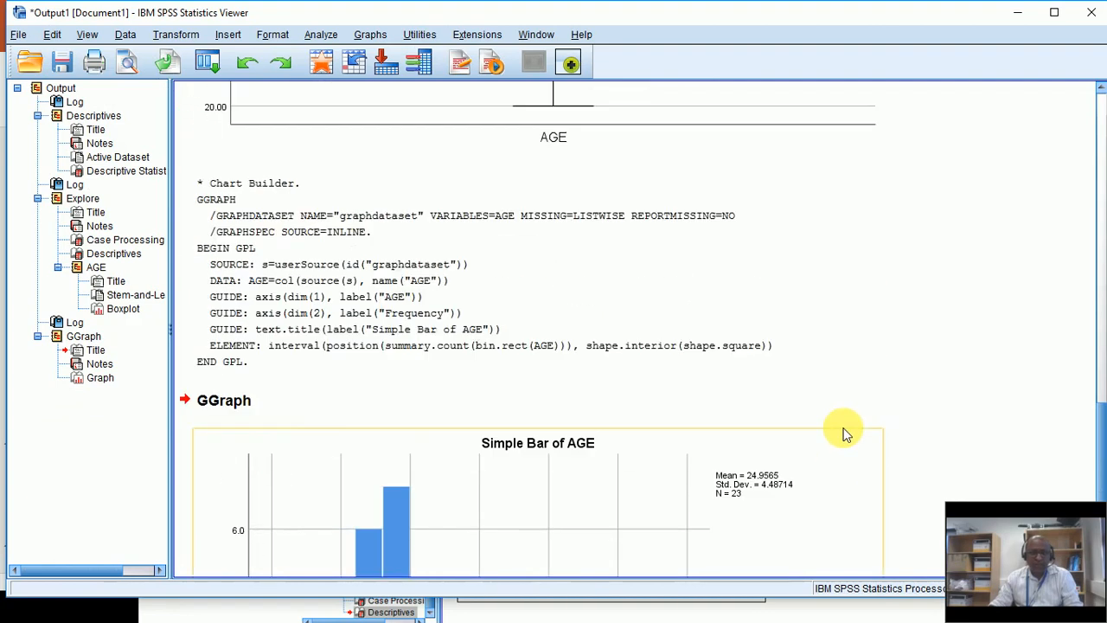
scroll(845, 434, up, 6)
scroll(845, 434, down, 2)
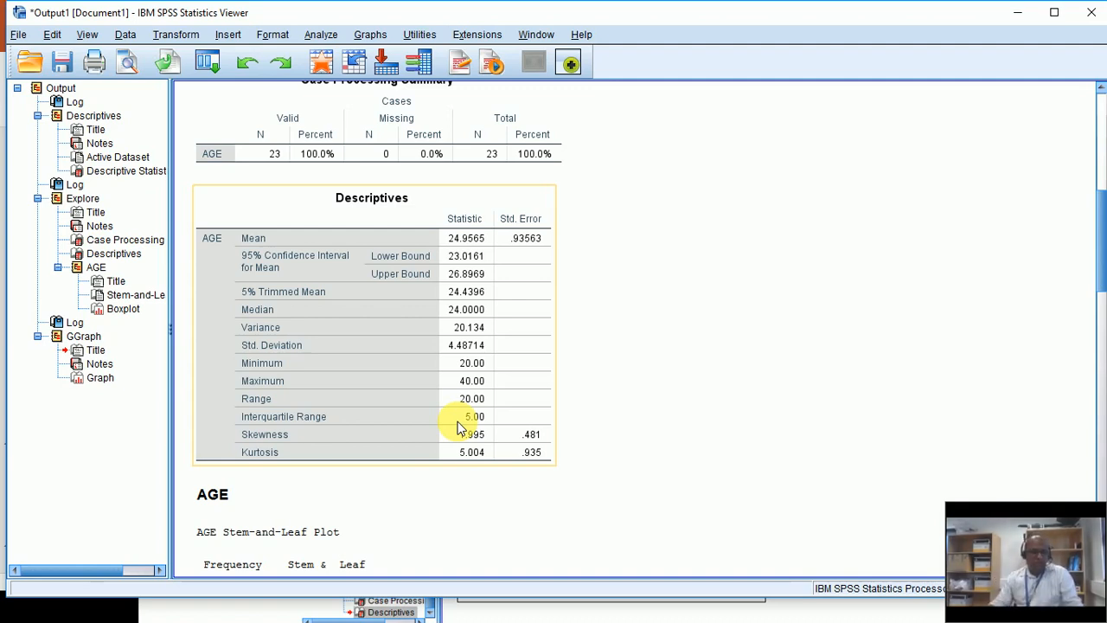
key(alt+Tab)
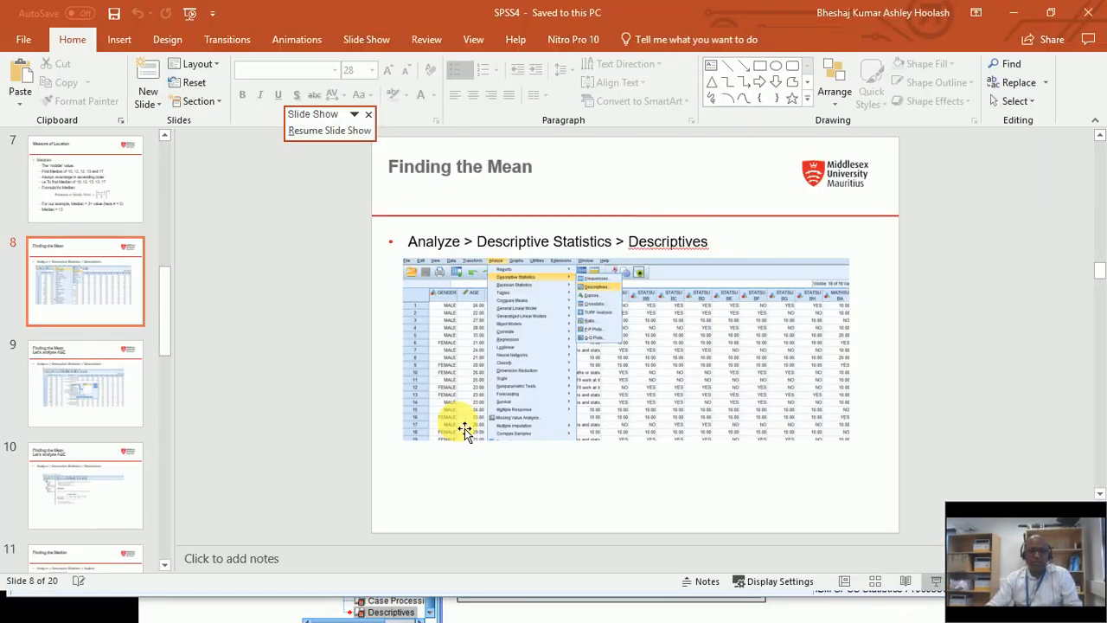
click(935, 584)
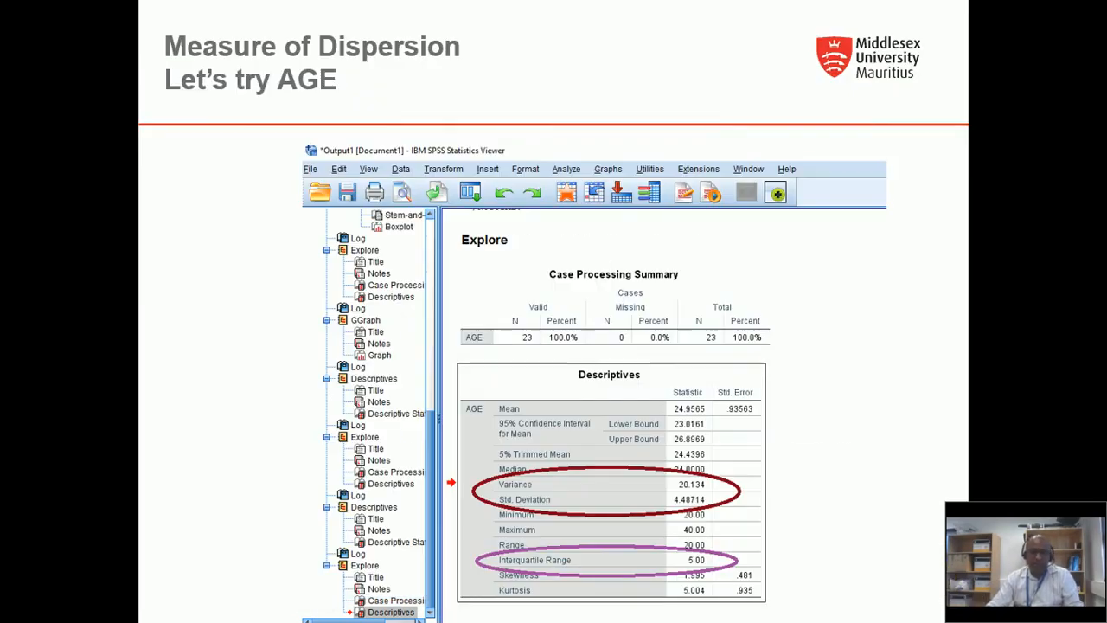